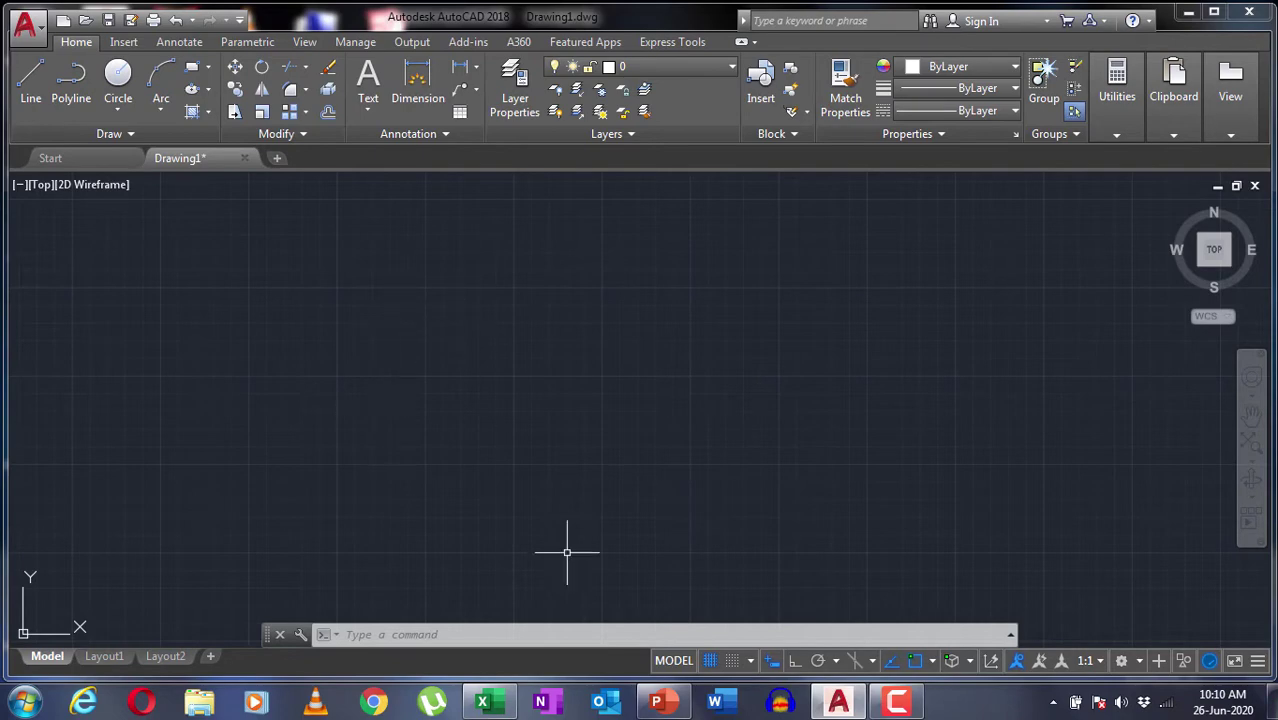
Step: Switch to the Cross section workbook in Excel and review the data blocks of chainages 3+840 and 3+820
{"action": "left_click", "coordinate": [482, 704]}
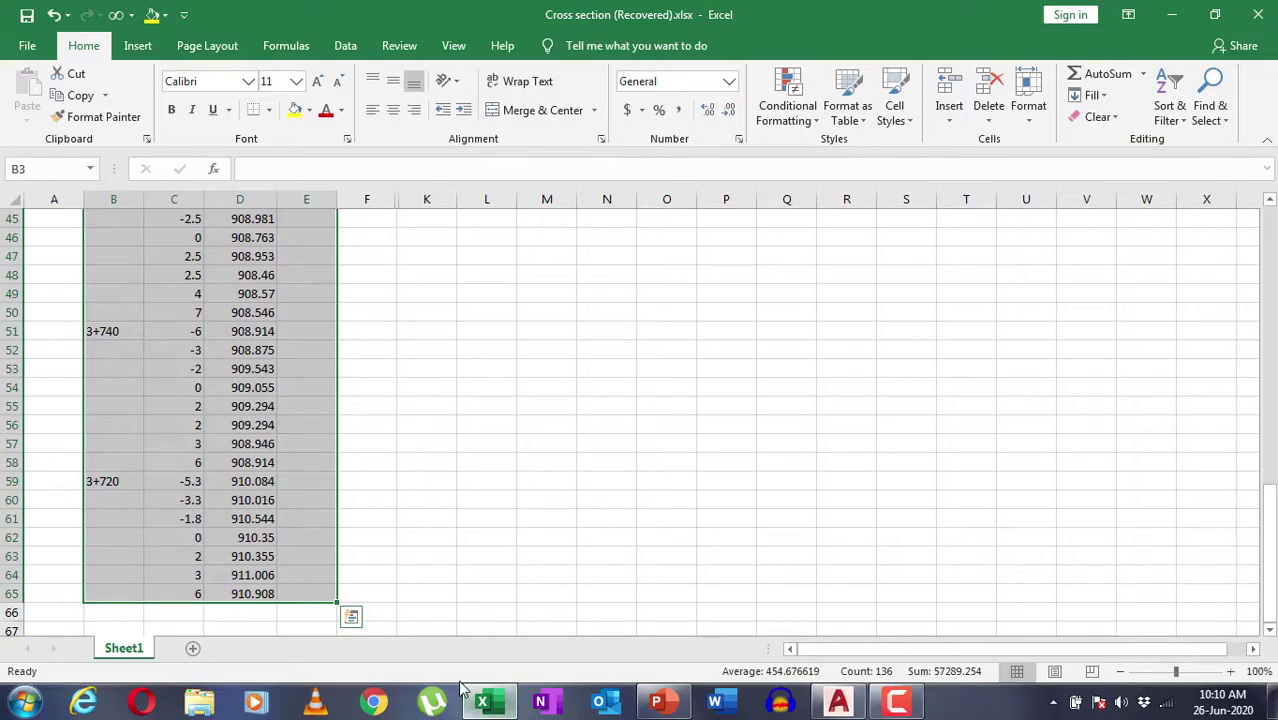
{"action": "left_click", "coordinate": [385, 478]}
{"action": "scroll", "coordinate": [385, 478], "scroll_direction": "up", "scroll_amount": 15}
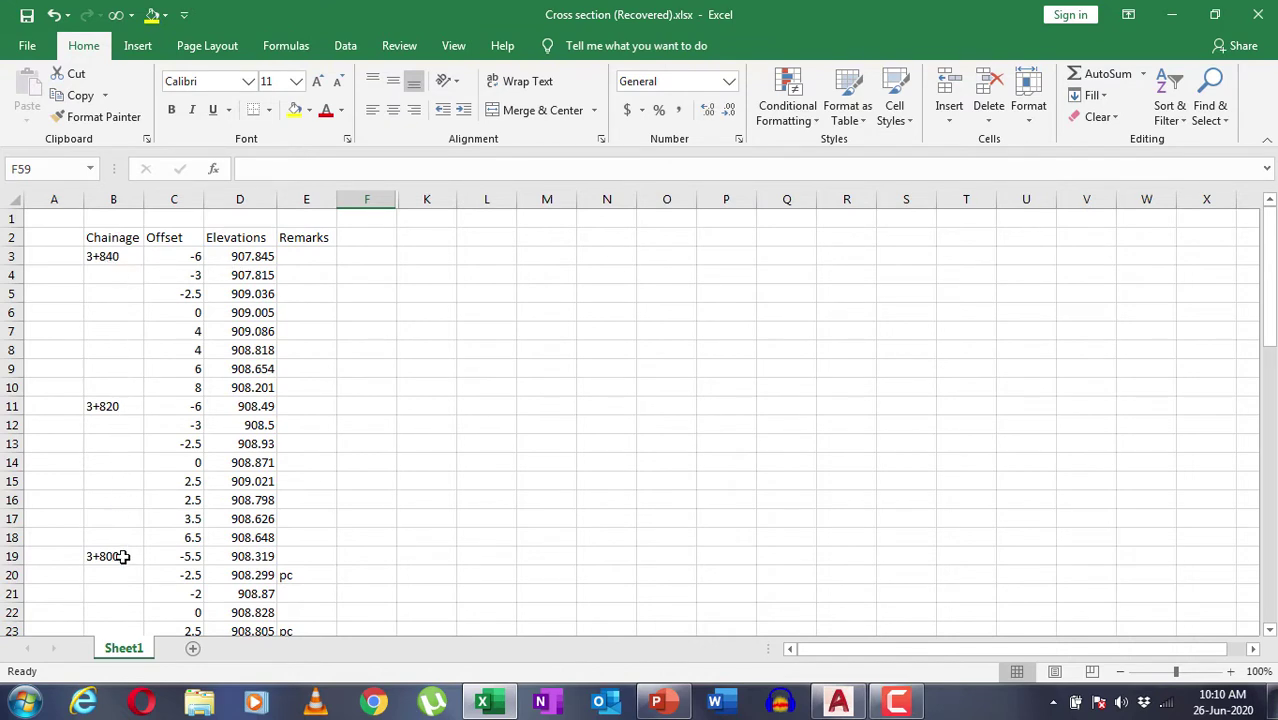
{"action": "left_click_drag", "start_coordinate": [110, 258], "coordinate": [281, 386]}
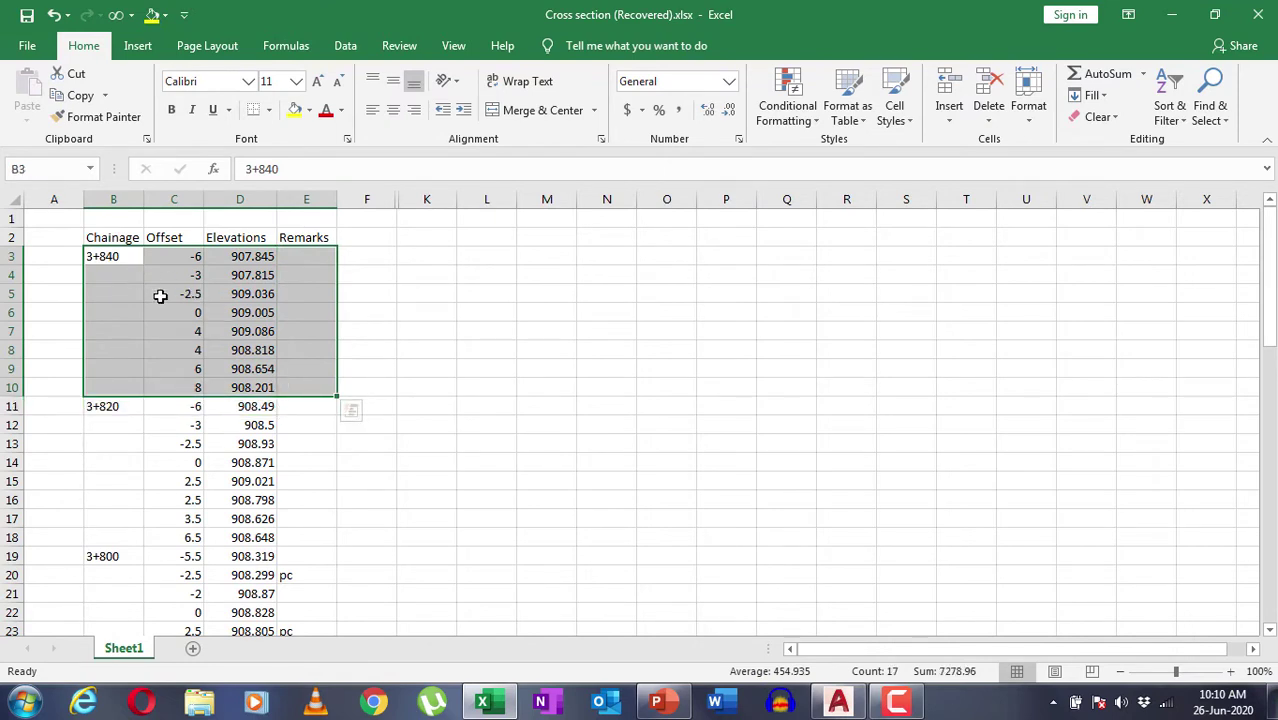
{"action": "left_click_drag", "start_coordinate": [106, 408], "coordinate": [289, 535]}
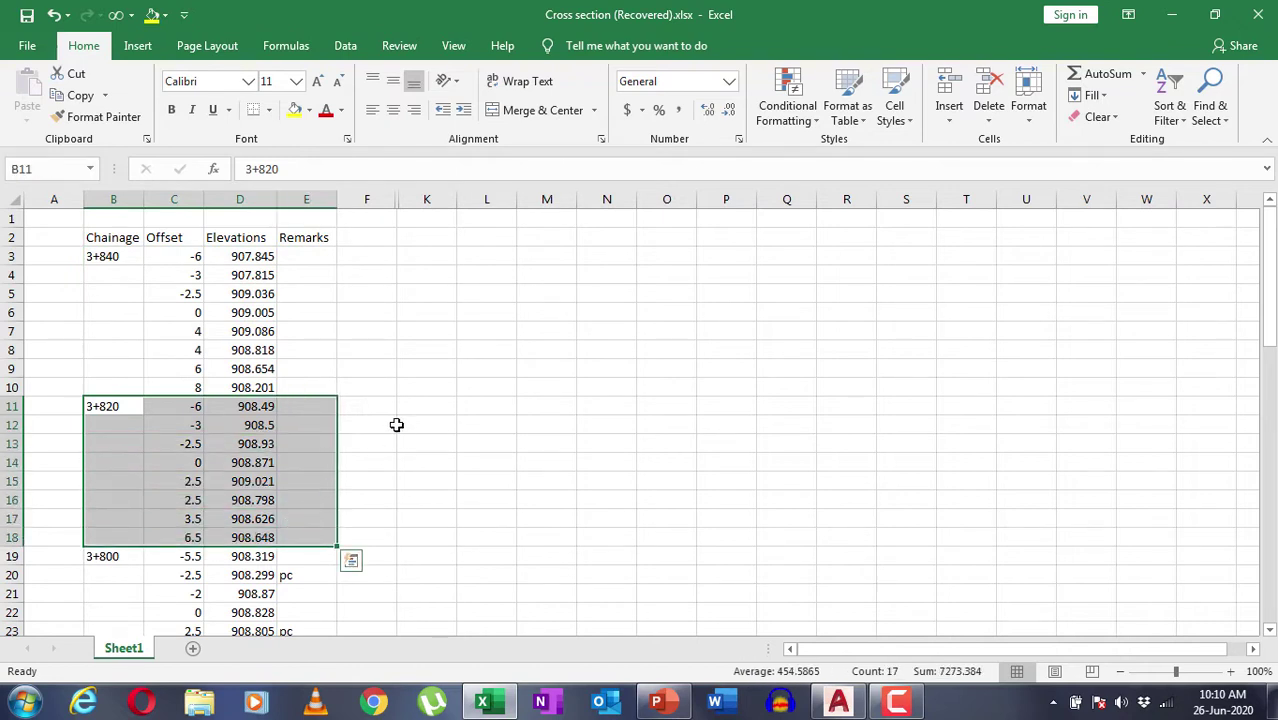
{"action": "left_click", "coordinate": [333, 373]}
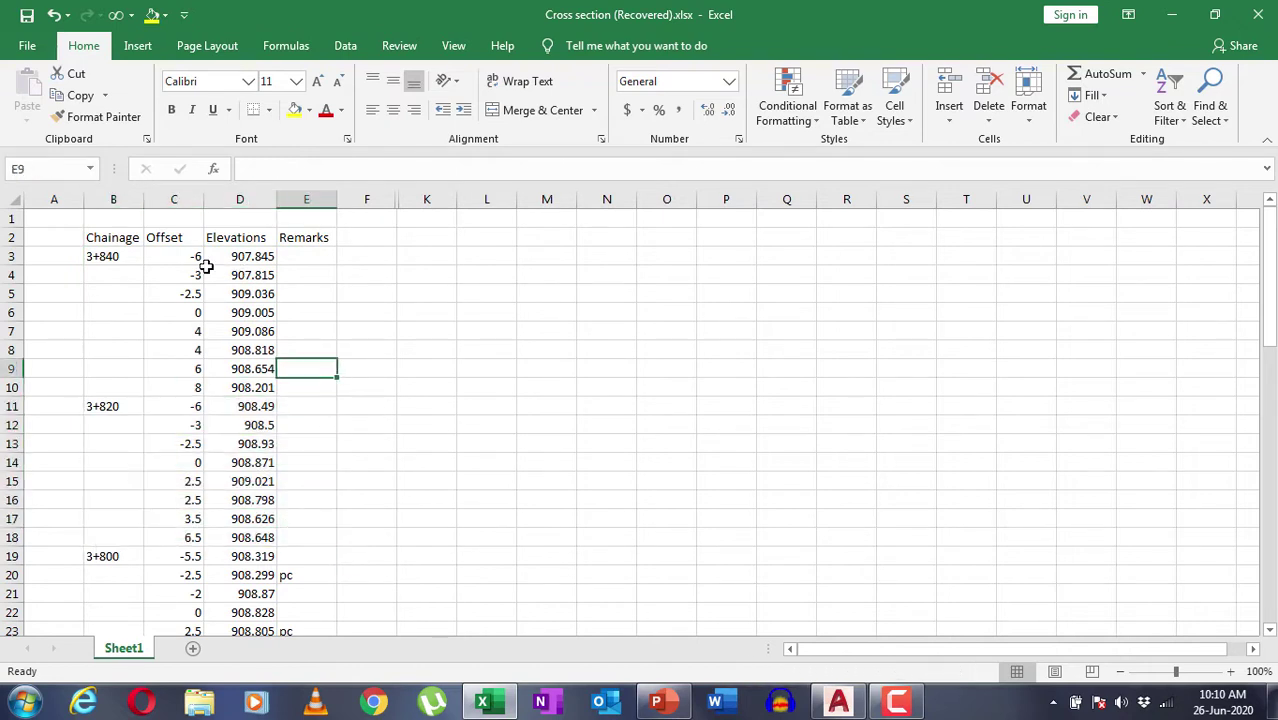
Step: Examine the offset values of chainage 3+840, from the centreline outwards on both sides
{"action": "left_click", "coordinate": [196, 318]}
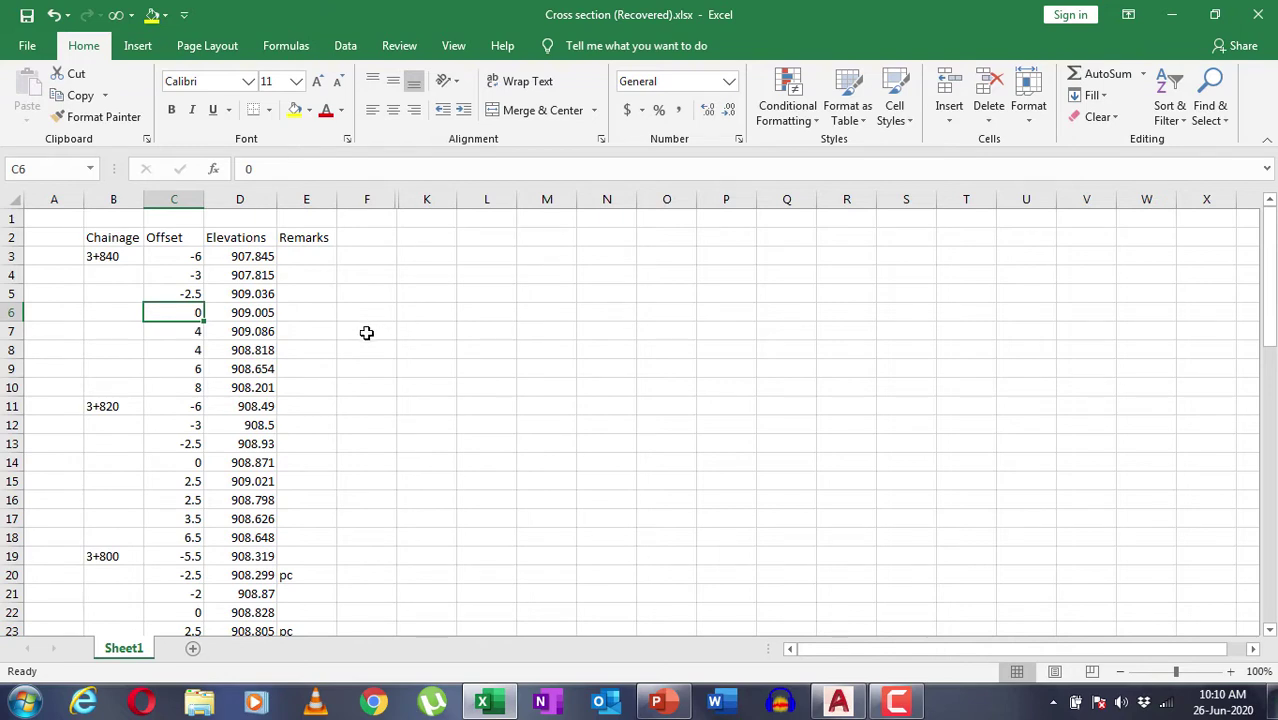
{"action": "left_click", "coordinate": [181, 288]}
{"action": "left_click", "coordinate": [196, 274]}
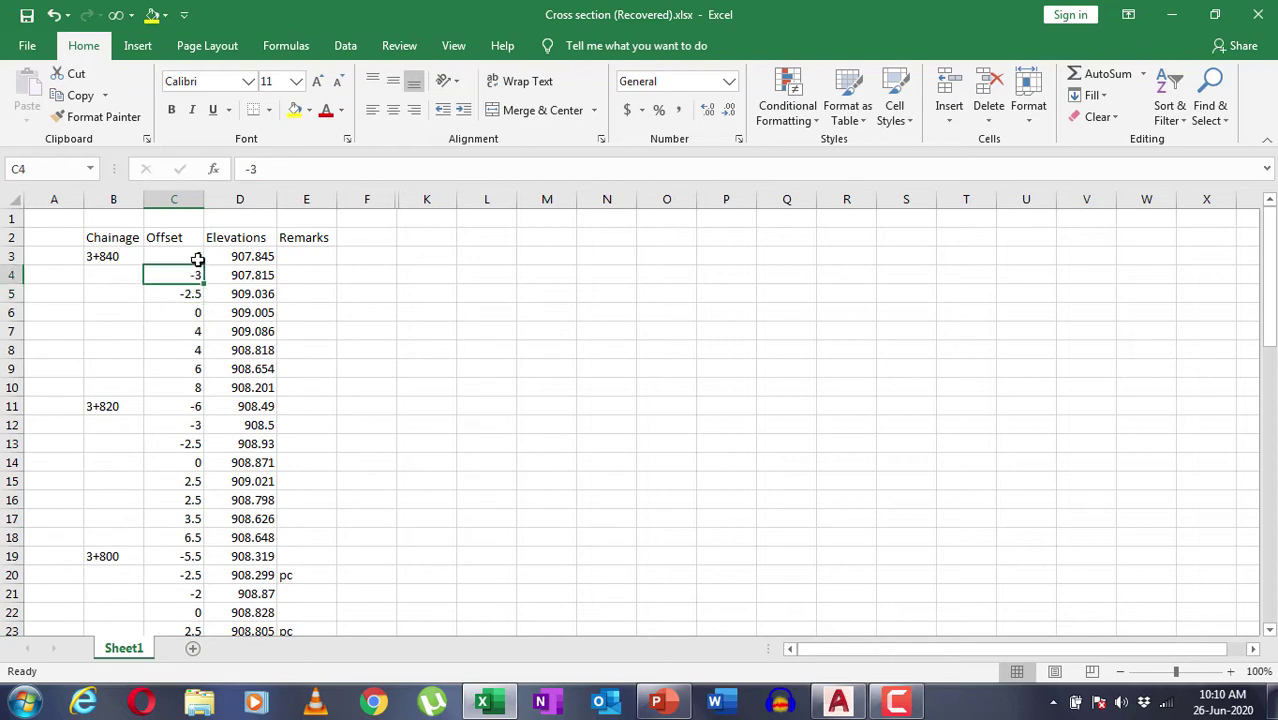
{"action": "left_click", "coordinate": [195, 257]}
{"action": "left_click", "coordinate": [194, 333]}
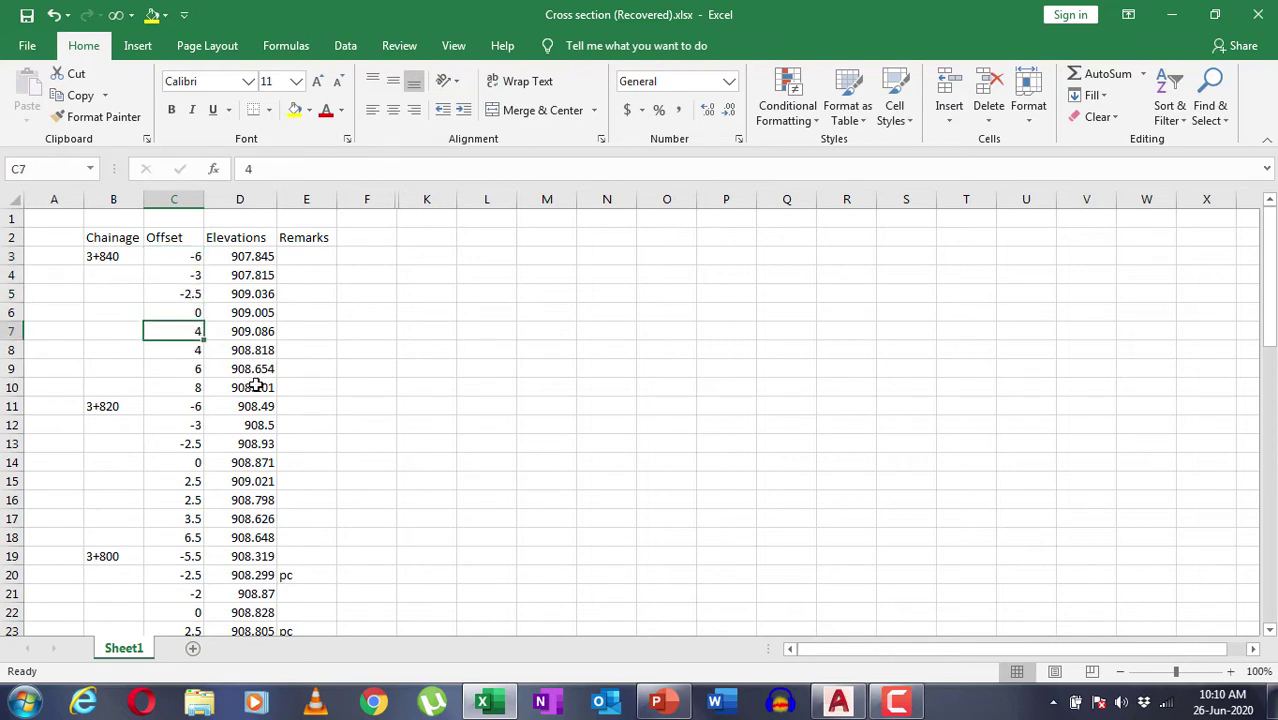
{"action": "key", "text": "Down"}
{"action": "key", "text": "Down"}
{"action": "key", "text": "Down"}
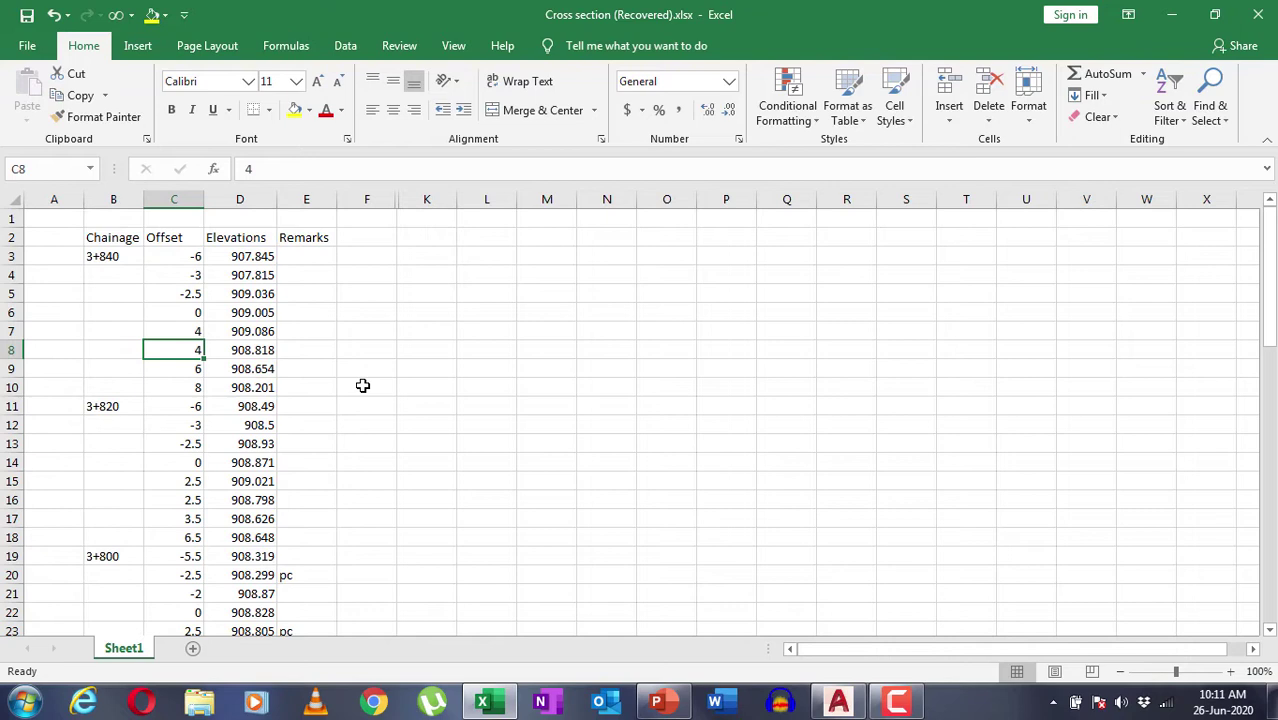
{"action": "key", "text": "Up"}
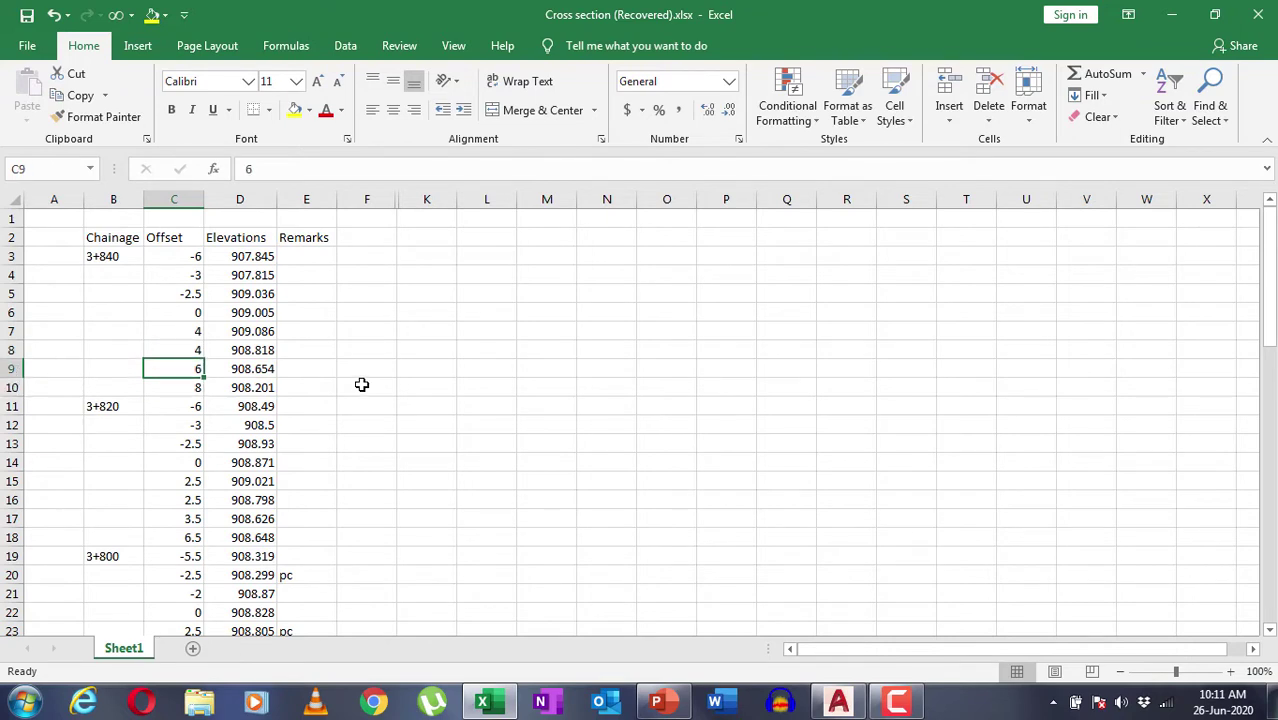
Step: Select the cross-section data in B3:E65, launch SW_DTM from the desktop and bring it up over the AutoCAD drawing
{"action": "left_click_drag", "start_coordinate": [115, 256], "coordinate": [310, 593]}
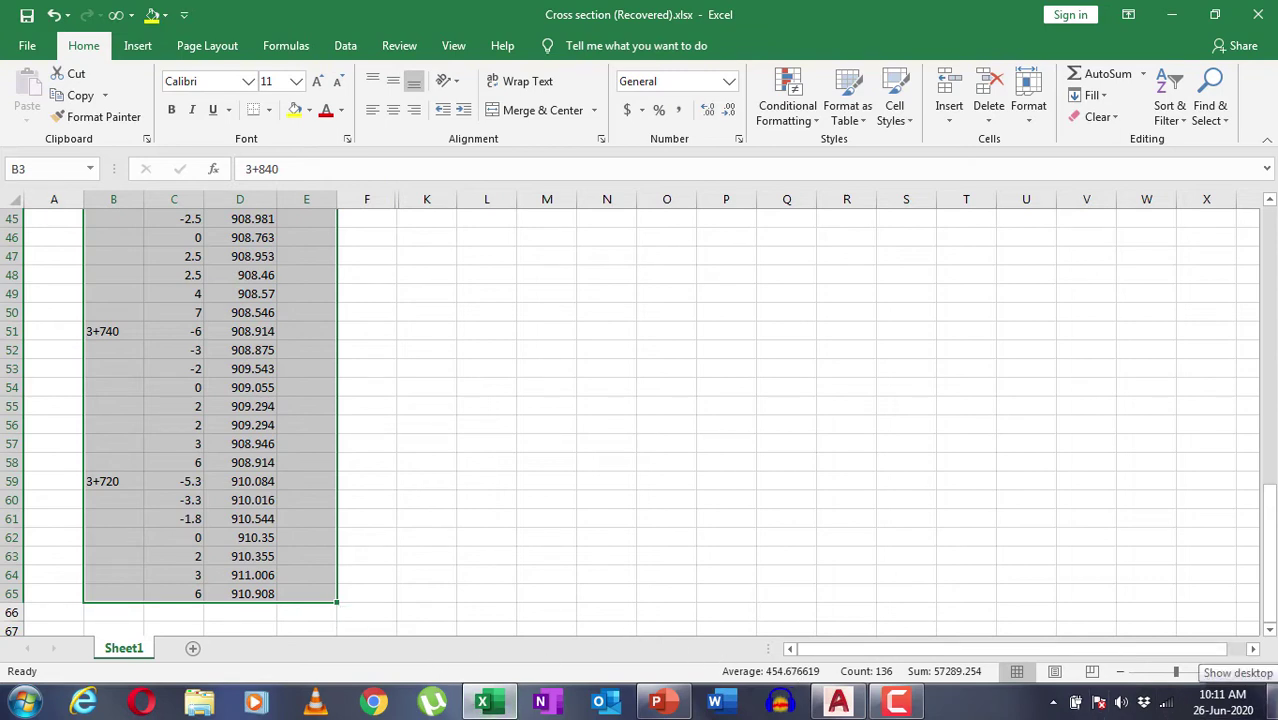
{"action": "left_click", "coordinate": [1274, 704]}
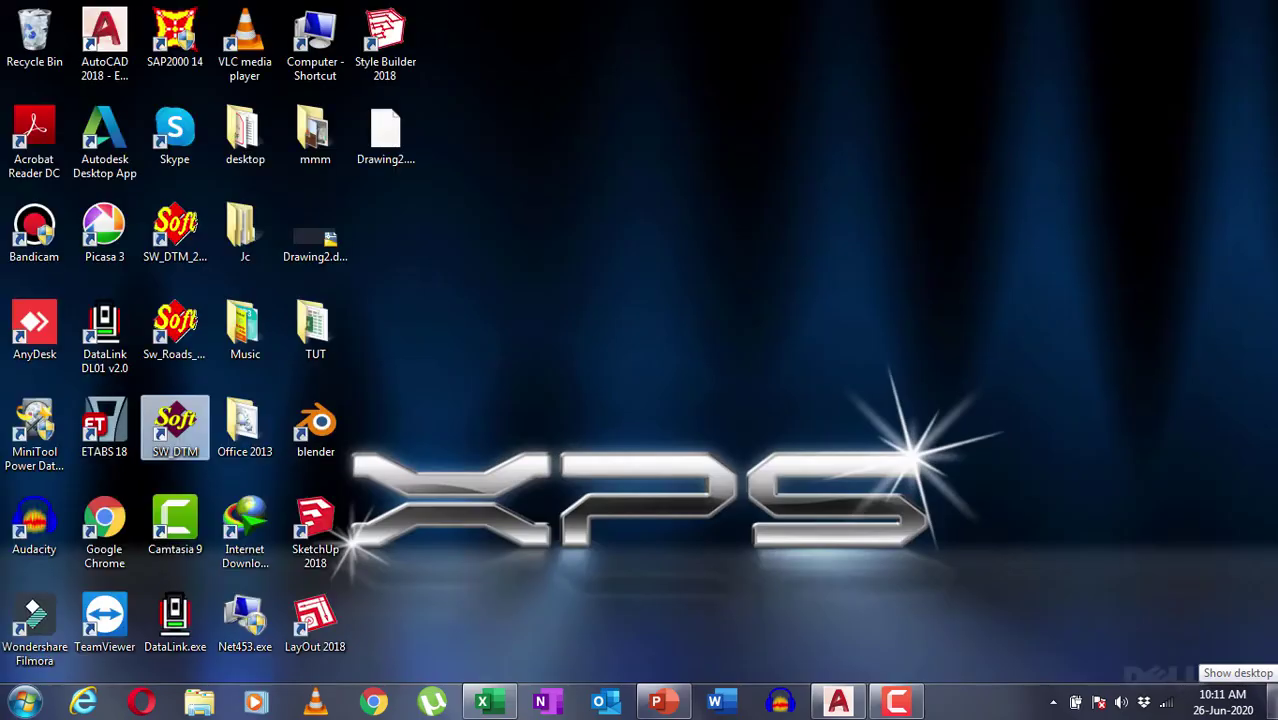
{"action": "double_click", "coordinate": [190, 430]}
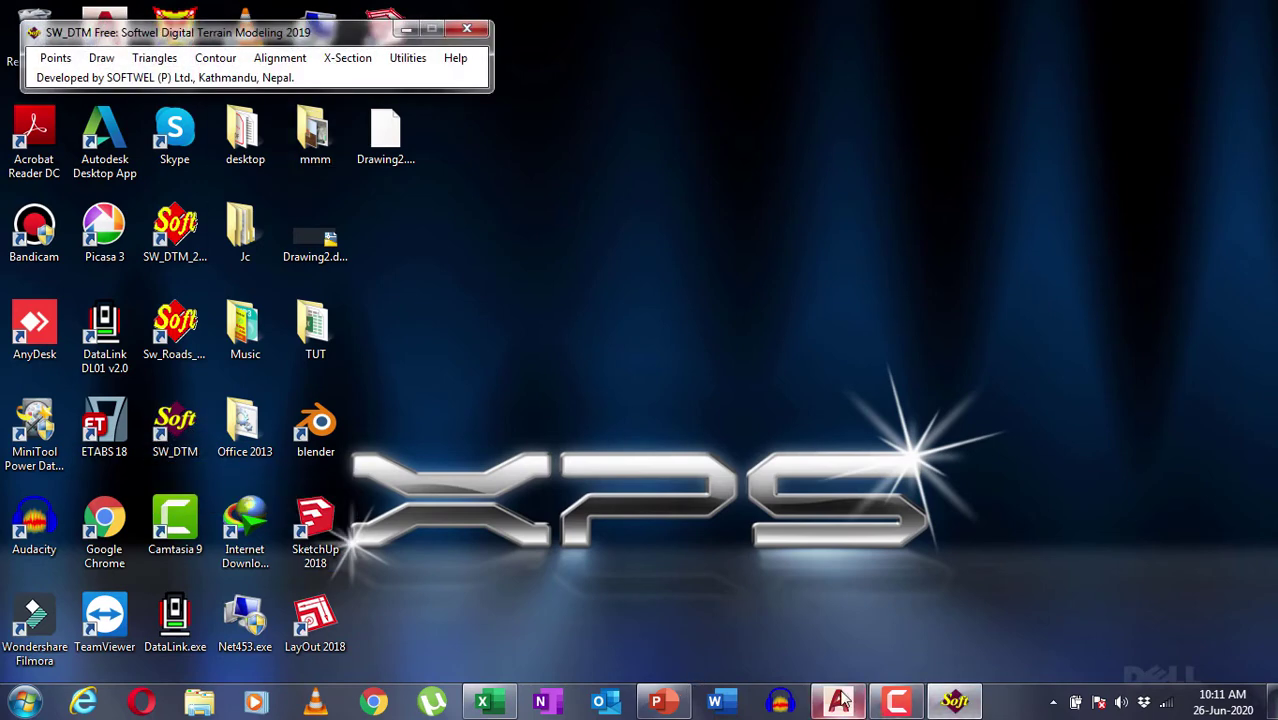
{"action": "left_click", "coordinate": [840, 701]}
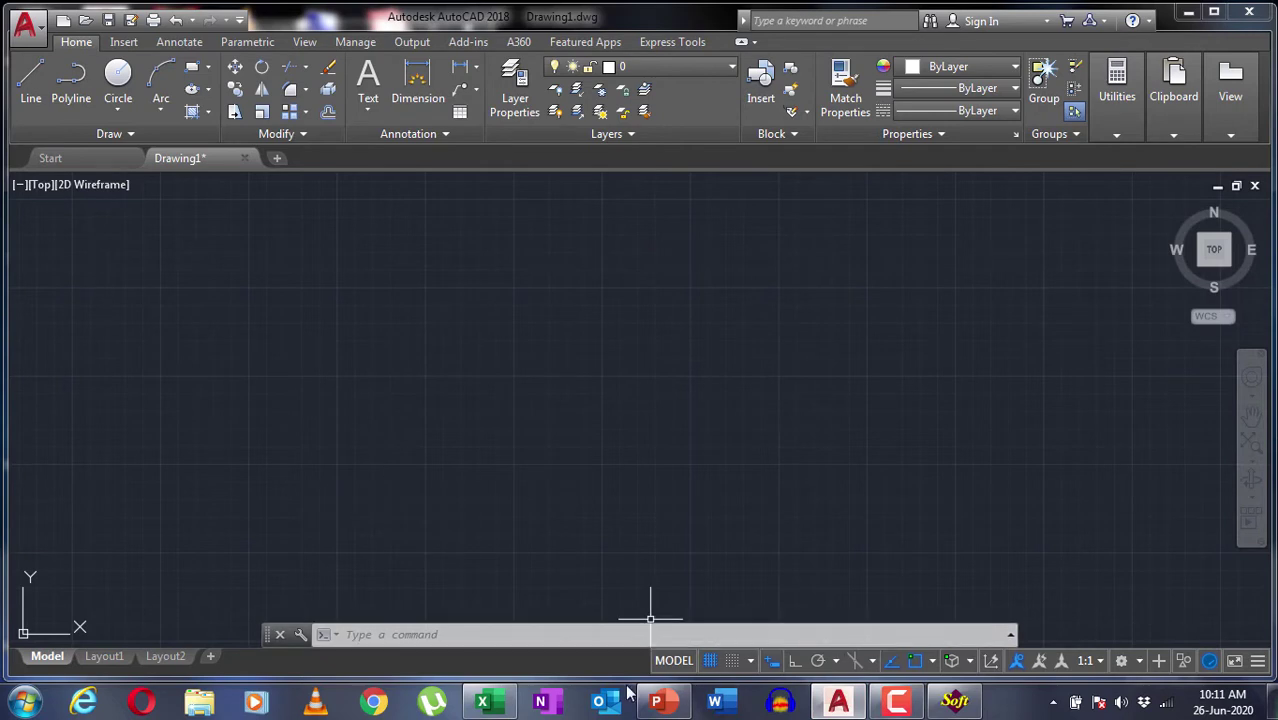
{"action": "left_click", "coordinate": [955, 701]}
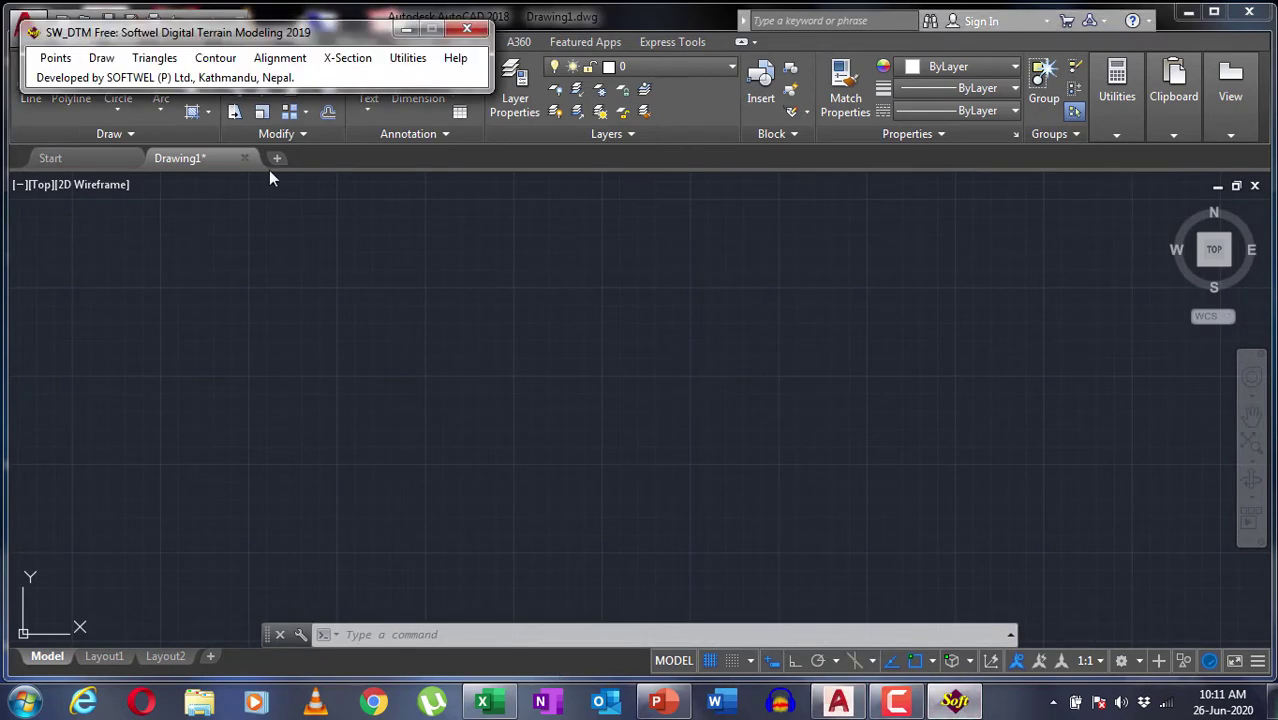
Step: Start the Draw X-Section tool and read the selected cross-section data from the Excel file, including all chainages
{"action": "left_click", "coordinate": [340, 58]}
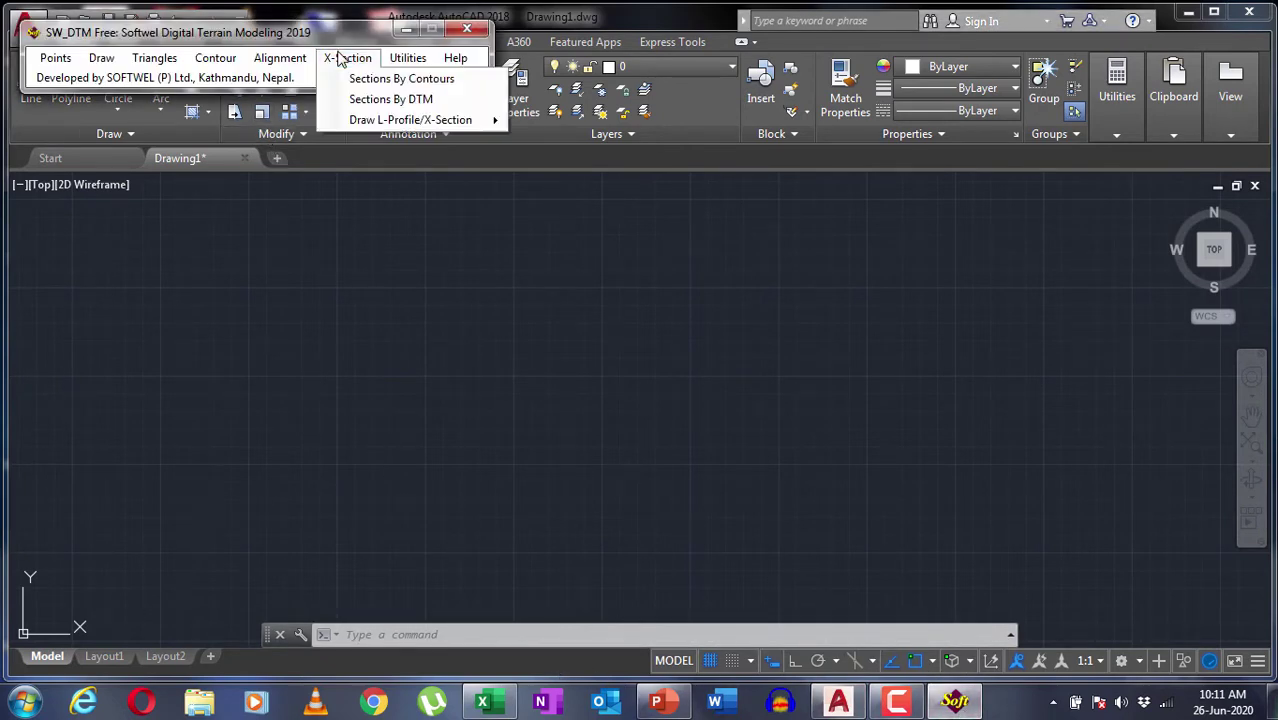
{"action": "mouse_move", "coordinate": [386, 124]}
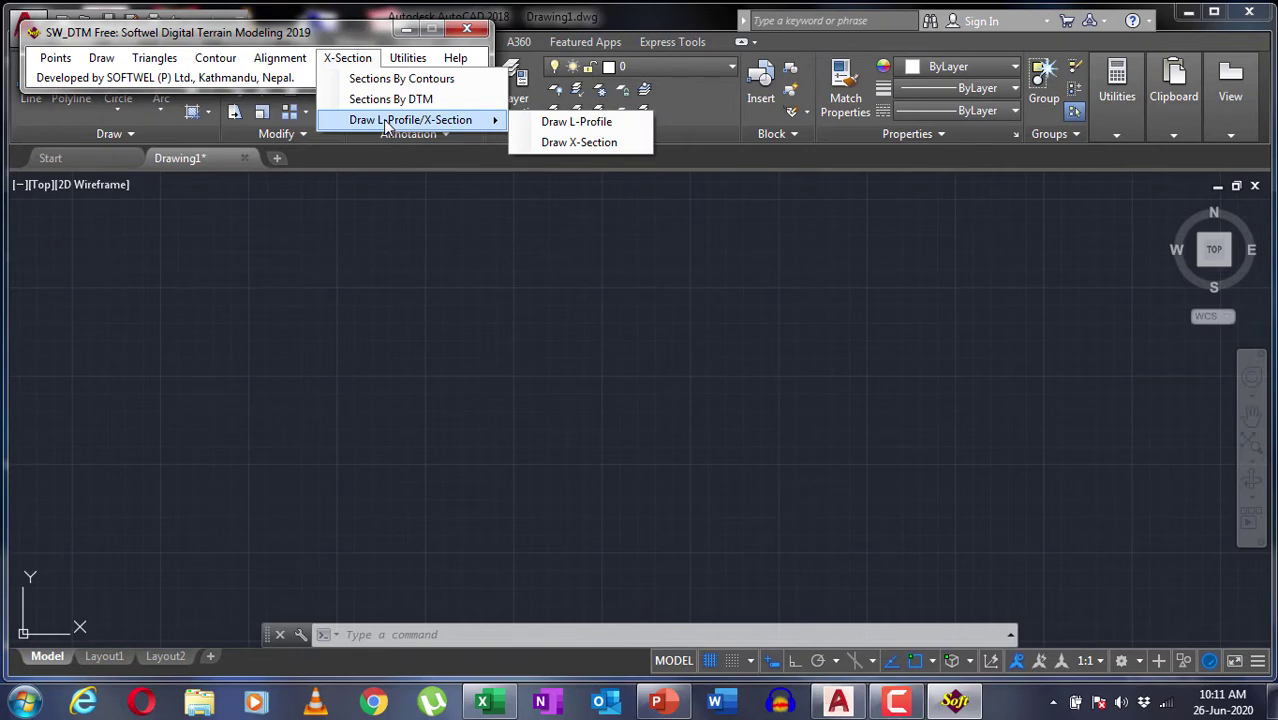
{"action": "left_click", "coordinate": [568, 148]}
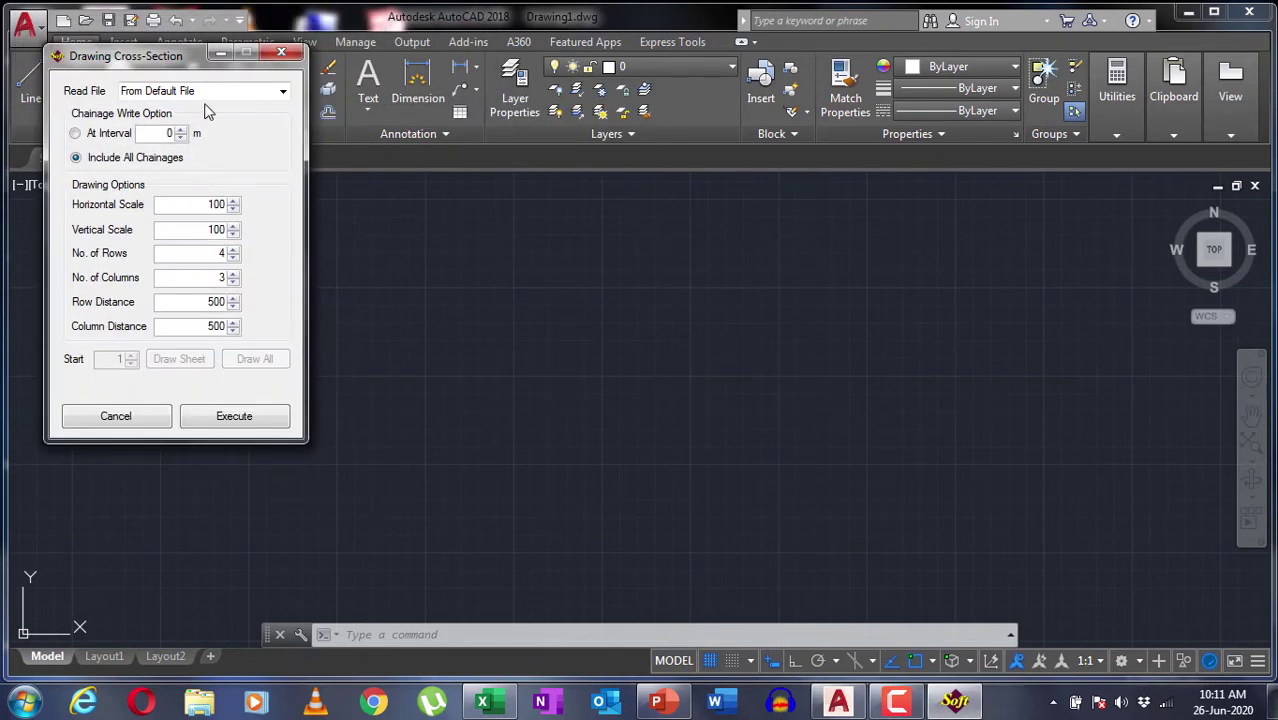
{"action": "left_click", "coordinate": [282, 91]}
{"action": "left_click", "coordinate": [230, 134]}
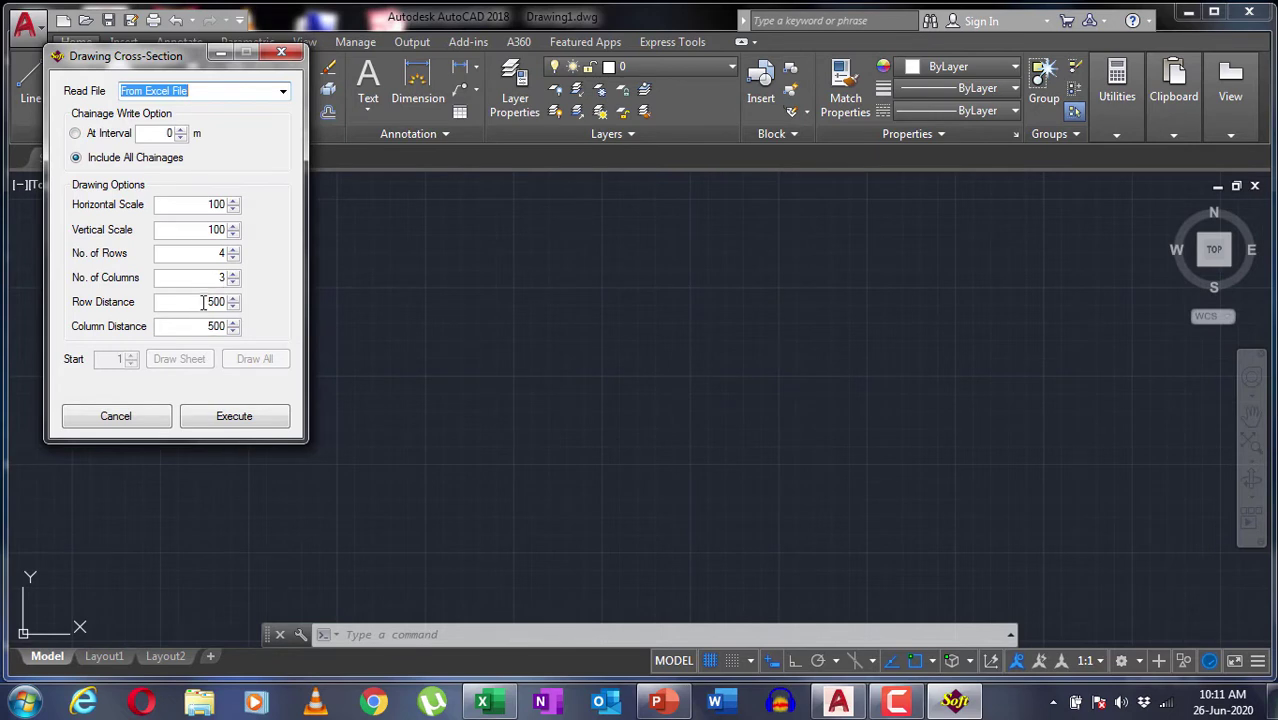
{"action": "left_click", "coordinate": [244, 416]}
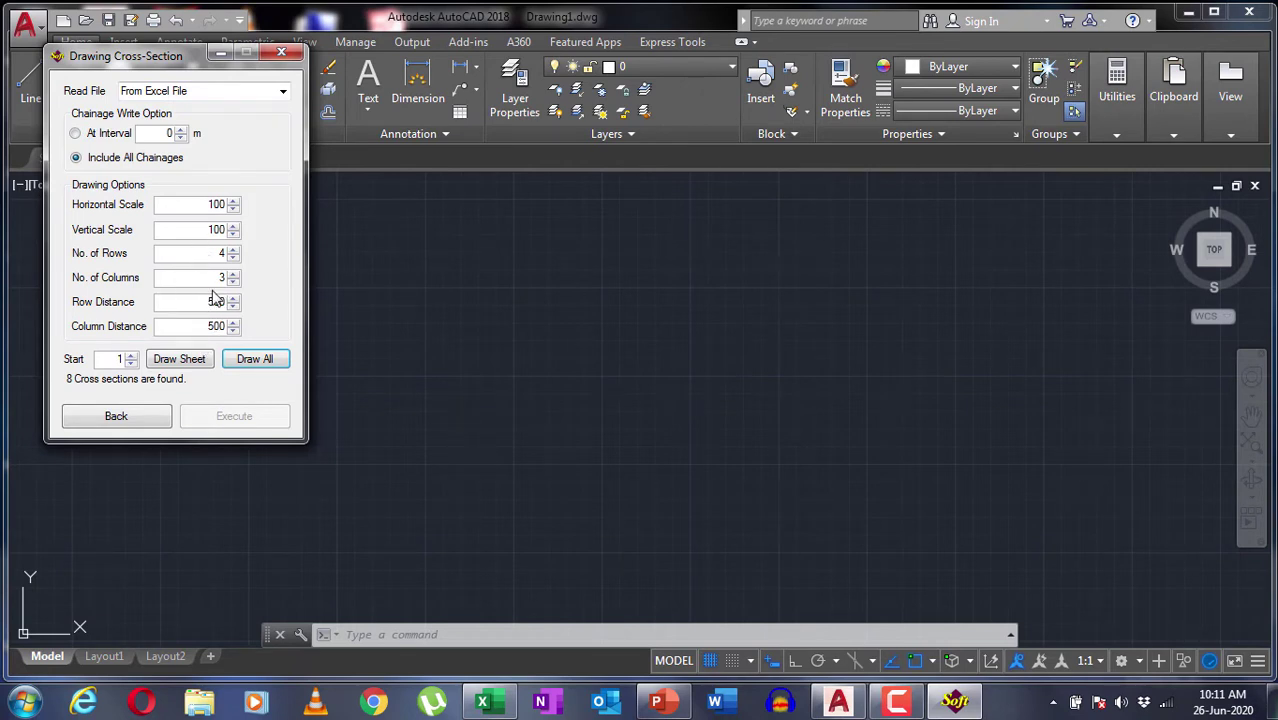
Step: Draw all cross sections in AutoCAD in 2 rows and 4 columns, with row and column distances of 300
{"action": "left_click_drag", "start_coordinate": [207, 310], "coordinate": [240, 303]}
{"action": "key", "text": "Tab"}
{"action": "key", "text": "Tab"}
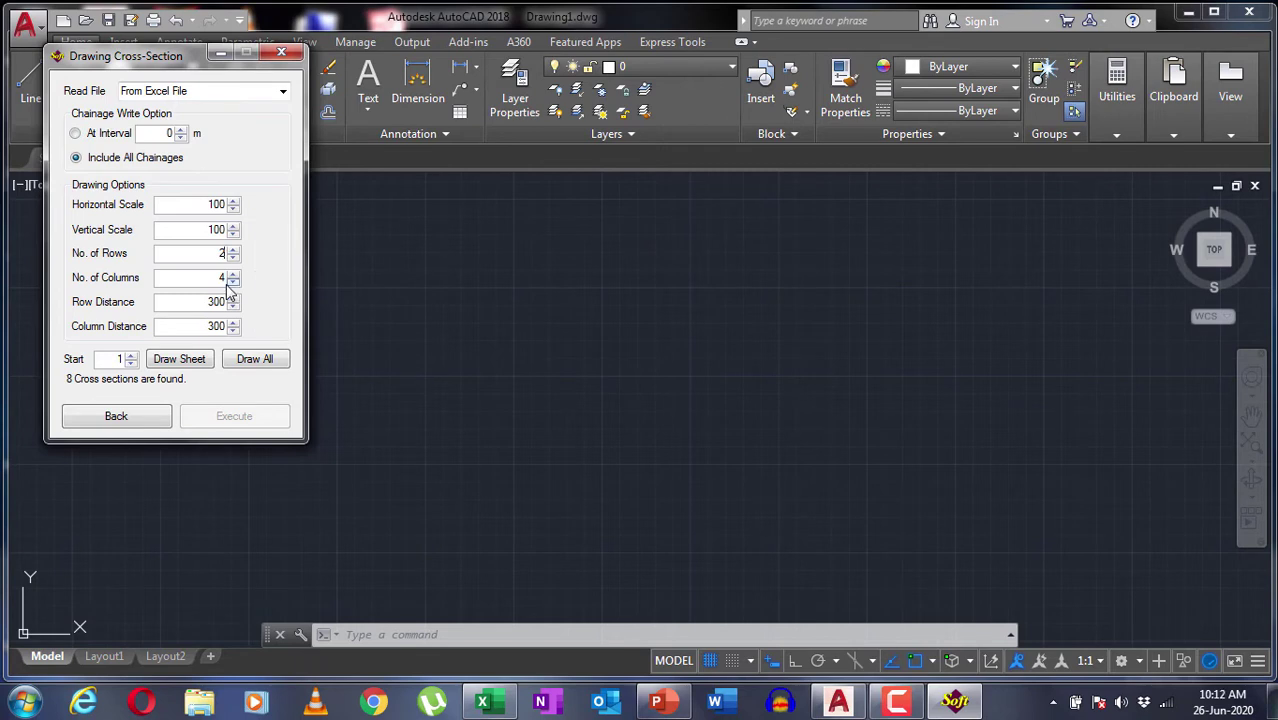
{"action": "left_click", "coordinate": [256, 358]}
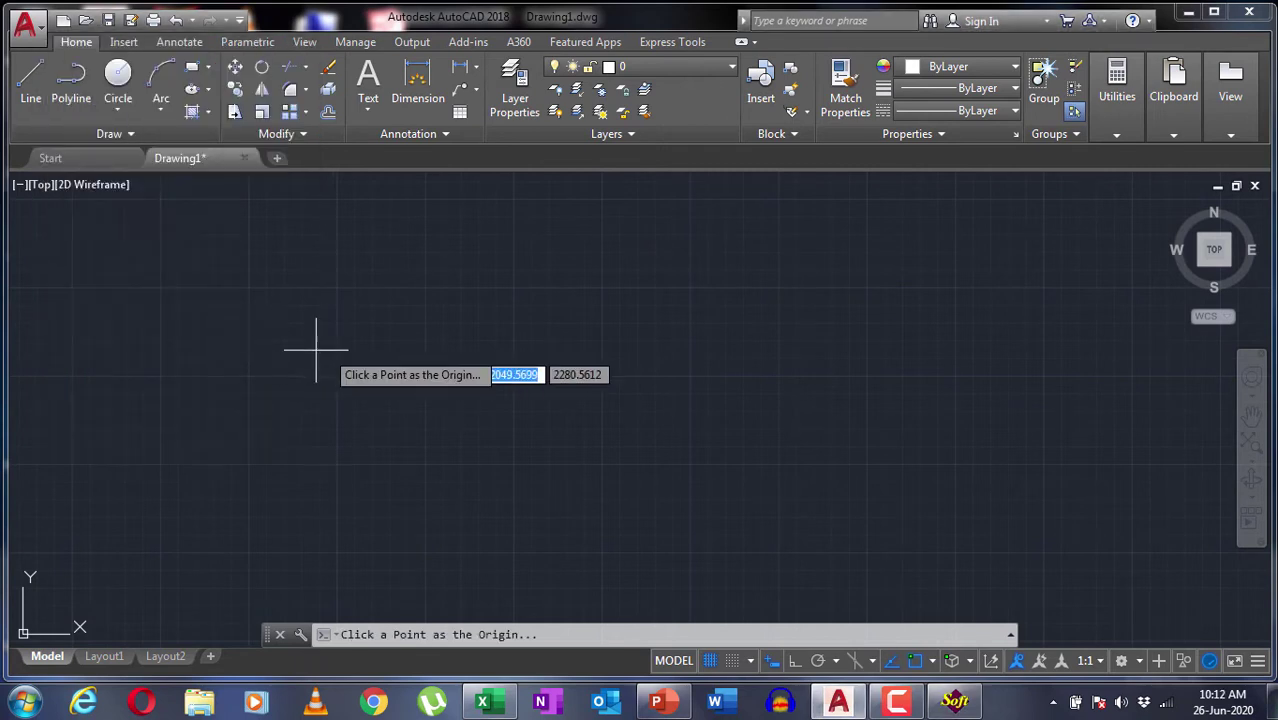
{"action": "left_click", "coordinate": [668, 285]}
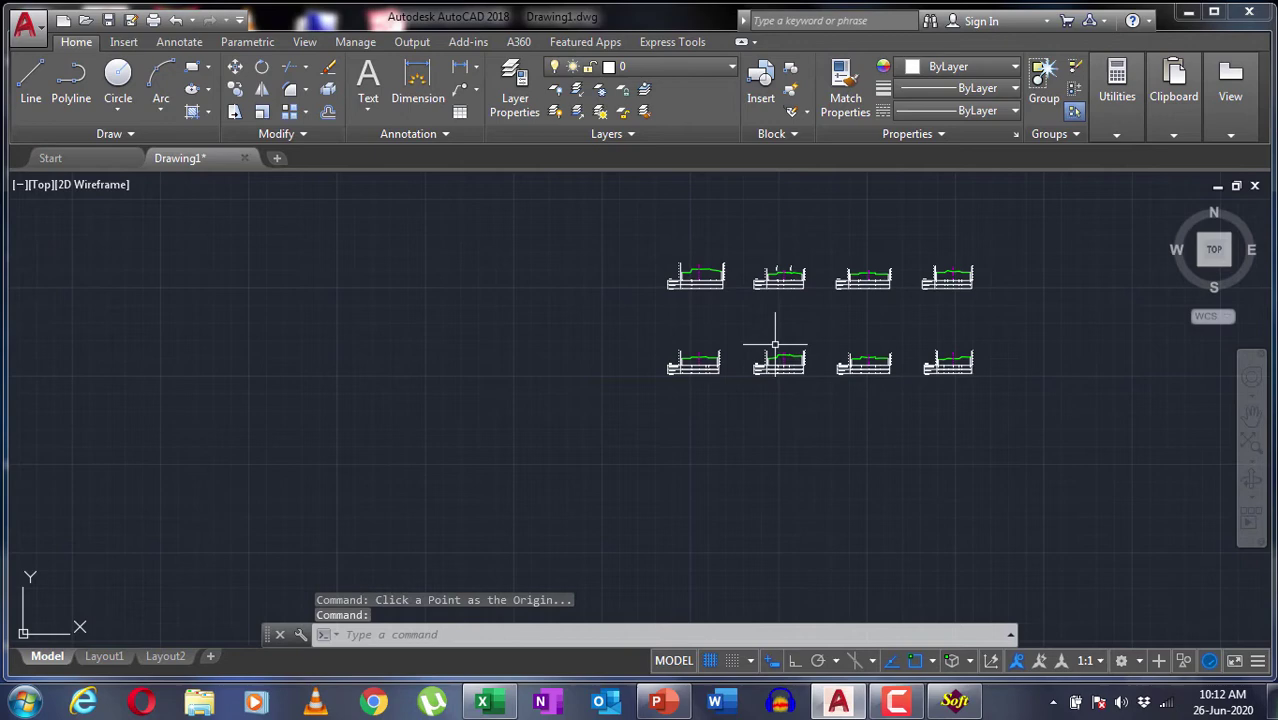
Step: Inspect the drawn cross sections, checking the existing levels and distances tabulated under section 3+840
{"action": "scroll", "coordinate": [742, 334], "scroll_direction": "down", "scroll_amount": 2}
{"action": "middle_click_drag", "start_coordinate": [742, 334], "coordinate": [505, 379]}
{"action": "scroll", "coordinate": [426, 369], "scroll_direction": "up", "scroll_amount": 4}
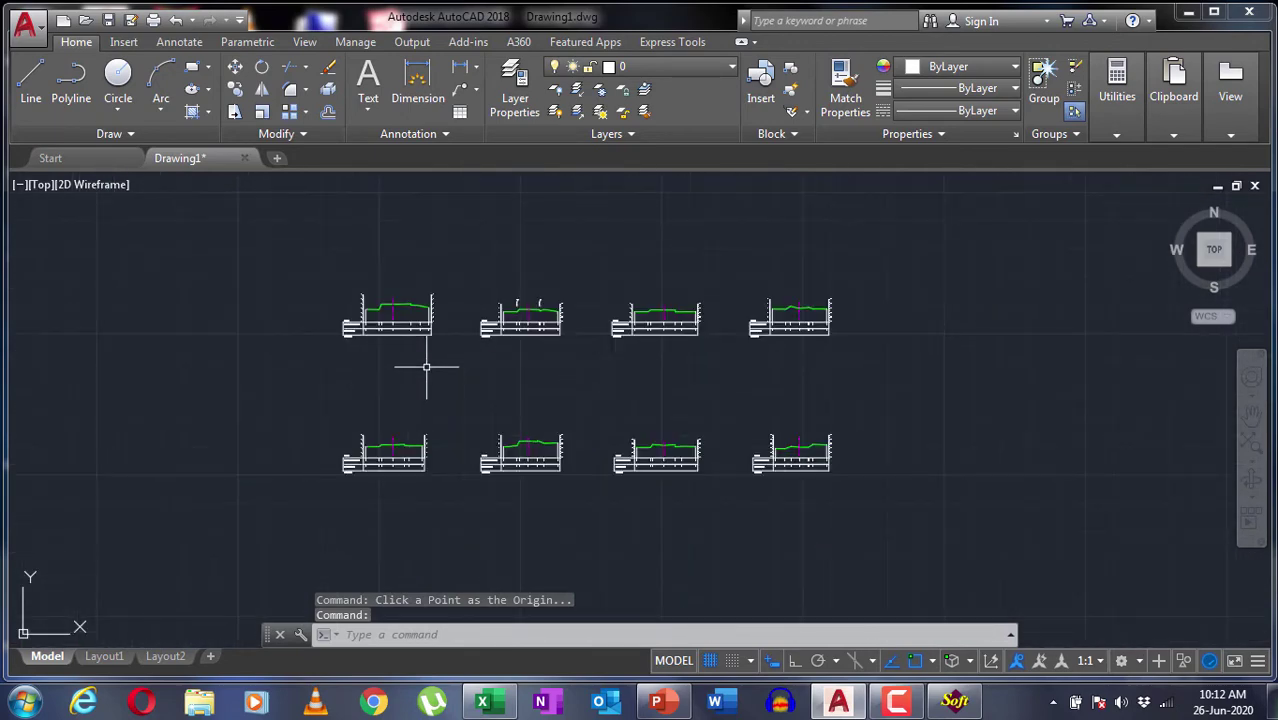
{"action": "scroll", "coordinate": [468, 300], "scroll_direction": "up", "scroll_amount": 5}
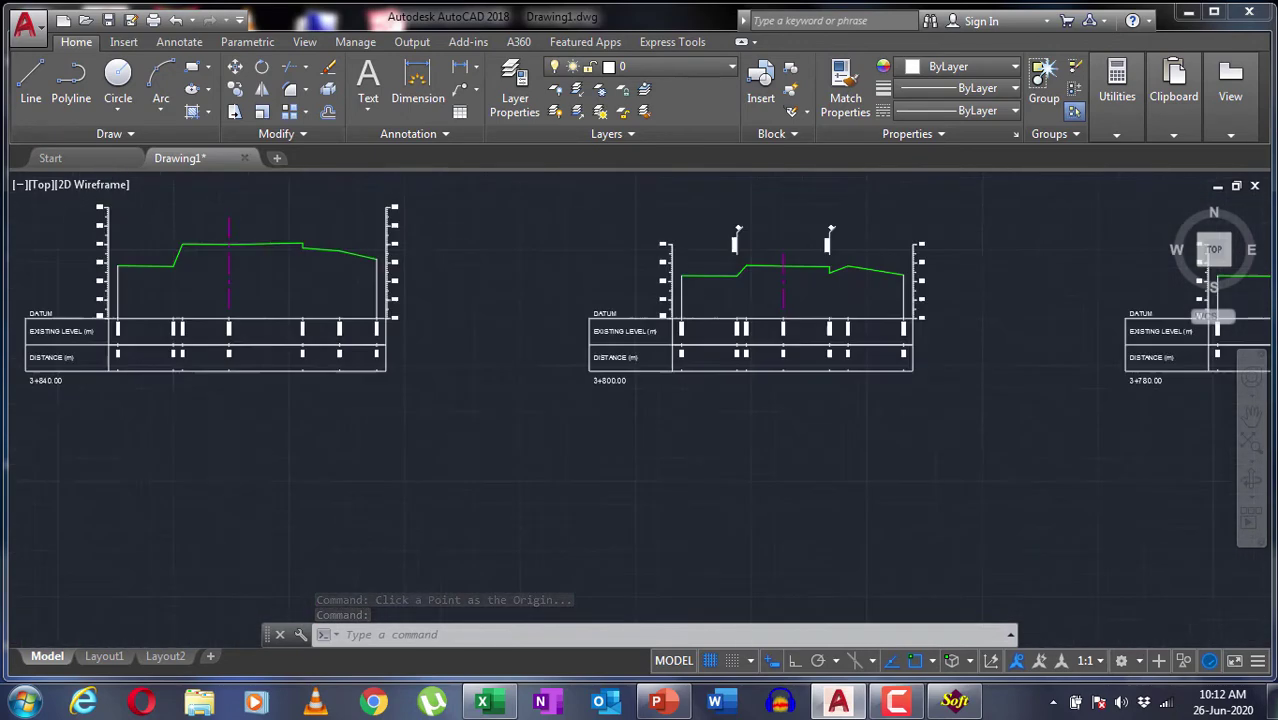
{"action": "scroll", "coordinate": [465, 276], "scroll_direction": "down", "scroll_amount": 8}
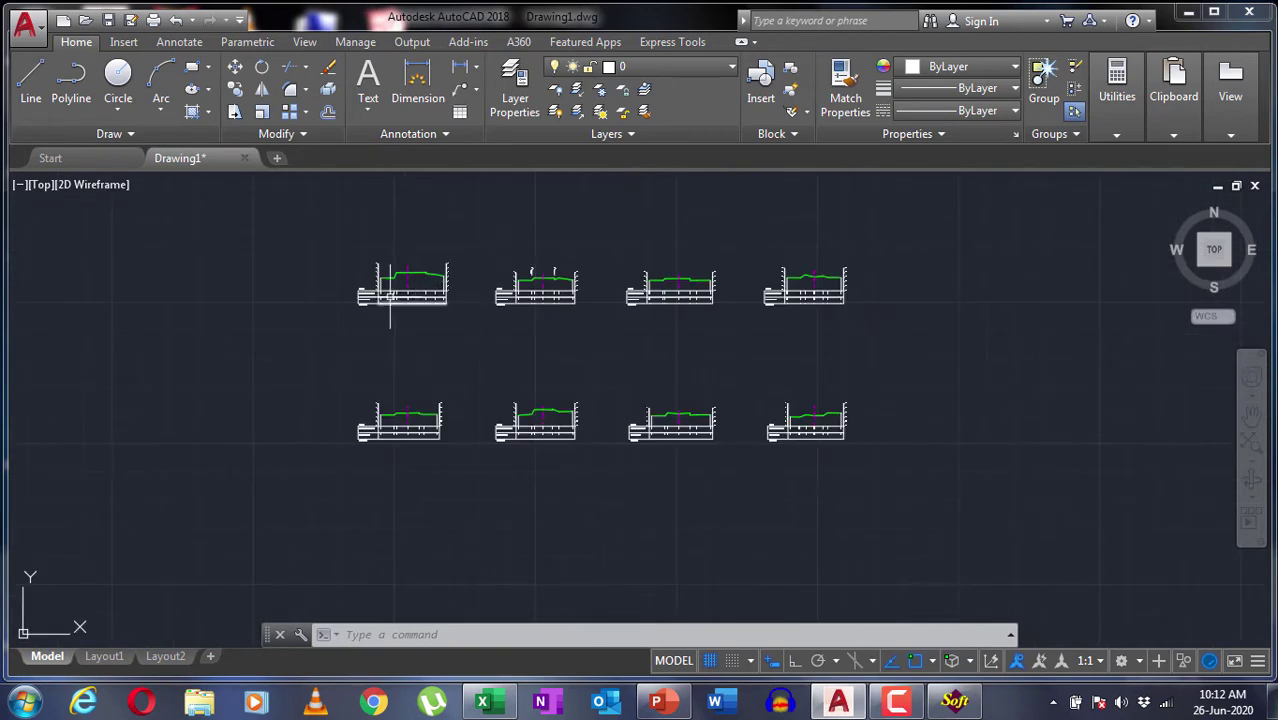
{"action": "scroll", "coordinate": [365, 292], "scroll_direction": "up", "scroll_amount": 7}
{"action": "middle_click_drag", "start_coordinate": [298, 375], "coordinate": [198, 440]}
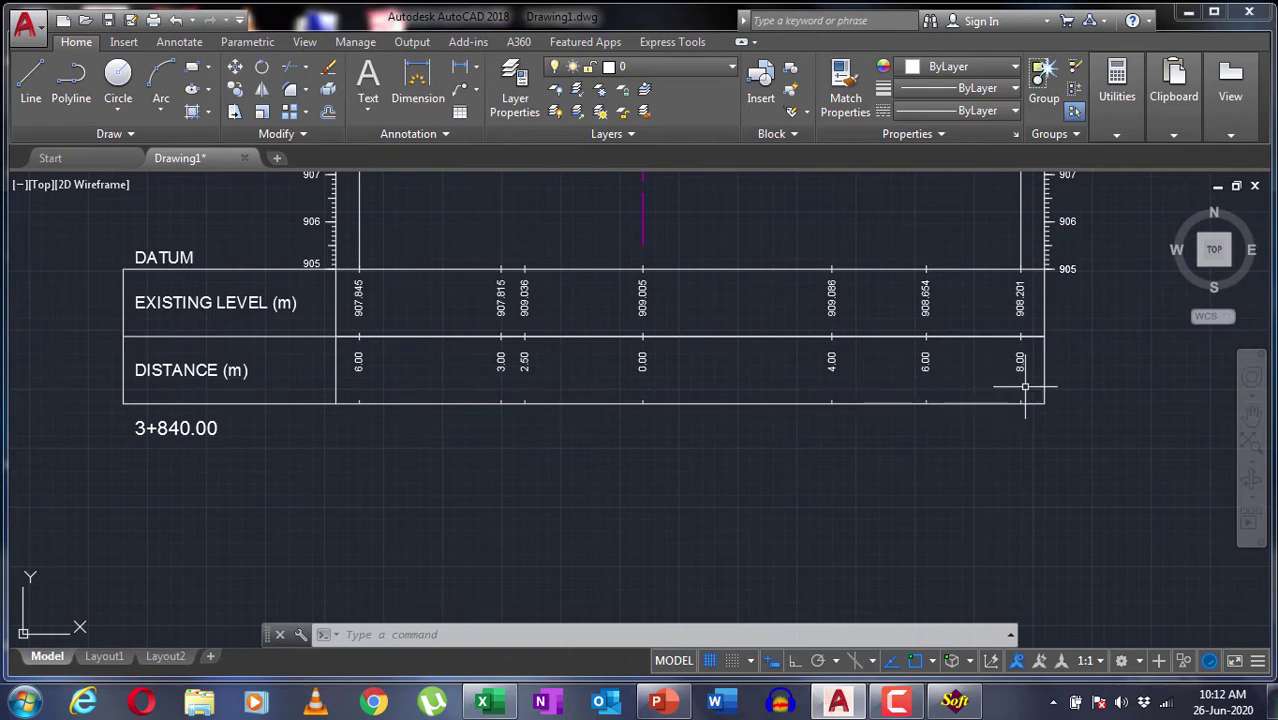
{"action": "scroll", "coordinate": [770, 470], "scroll_direction": "down", "scroll_amount": 4}
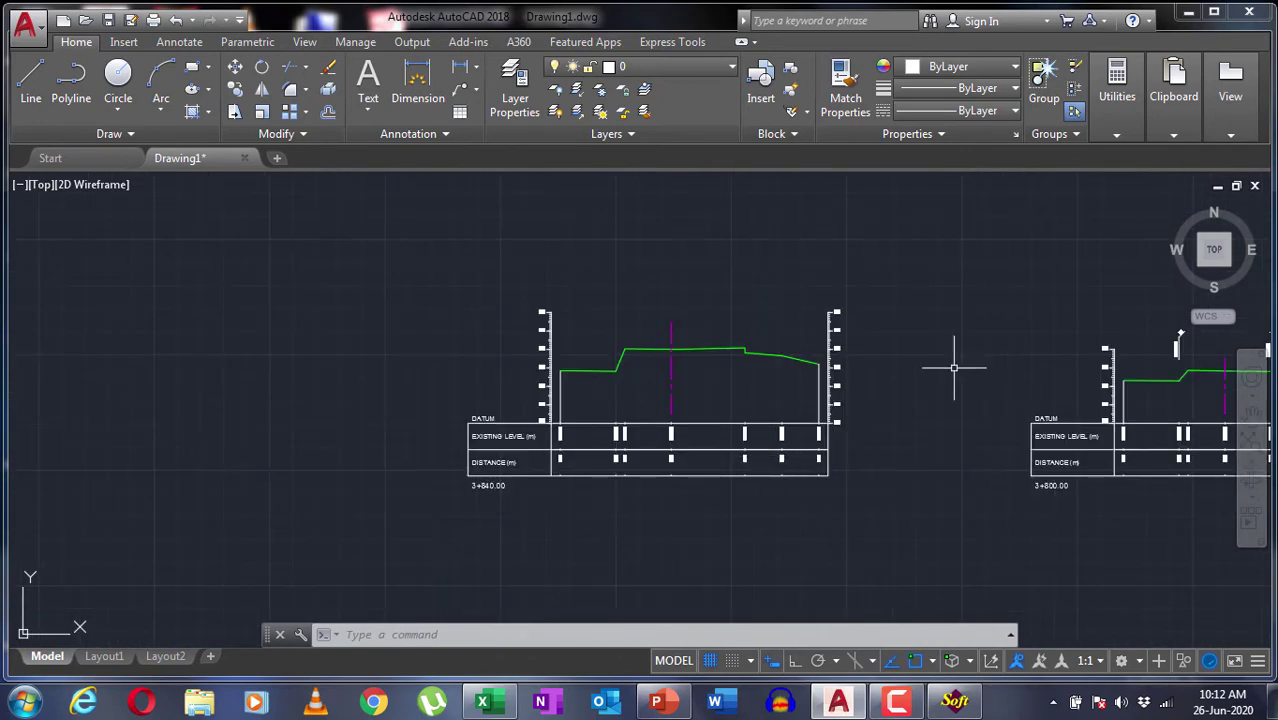
{"action": "middle_click_drag", "start_coordinate": [765, 422], "coordinate": [682, 350]}
{"action": "scroll", "coordinate": [629, 407], "scroll_direction": "up", "scroll_amount": 6}
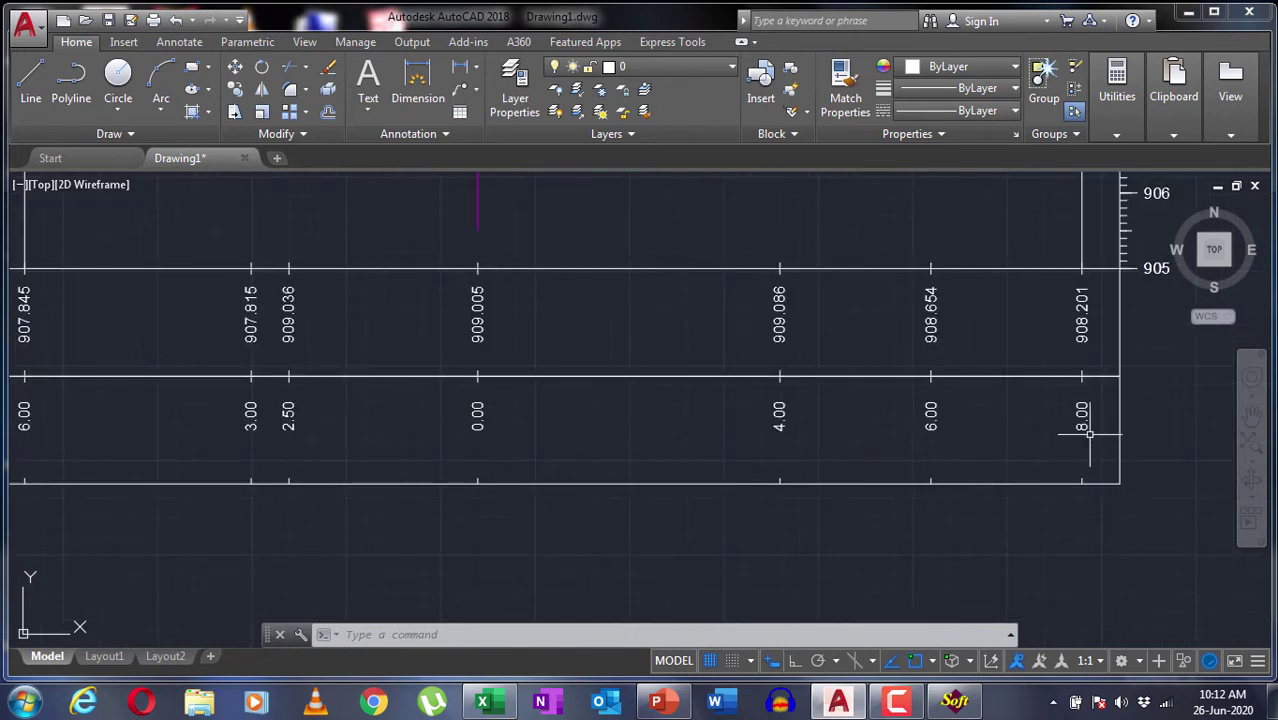
Step: Highlight the row of distance values under section 3+840 to examine it, and clear the selection
{"action": "left_click", "coordinate": [1094, 447]}
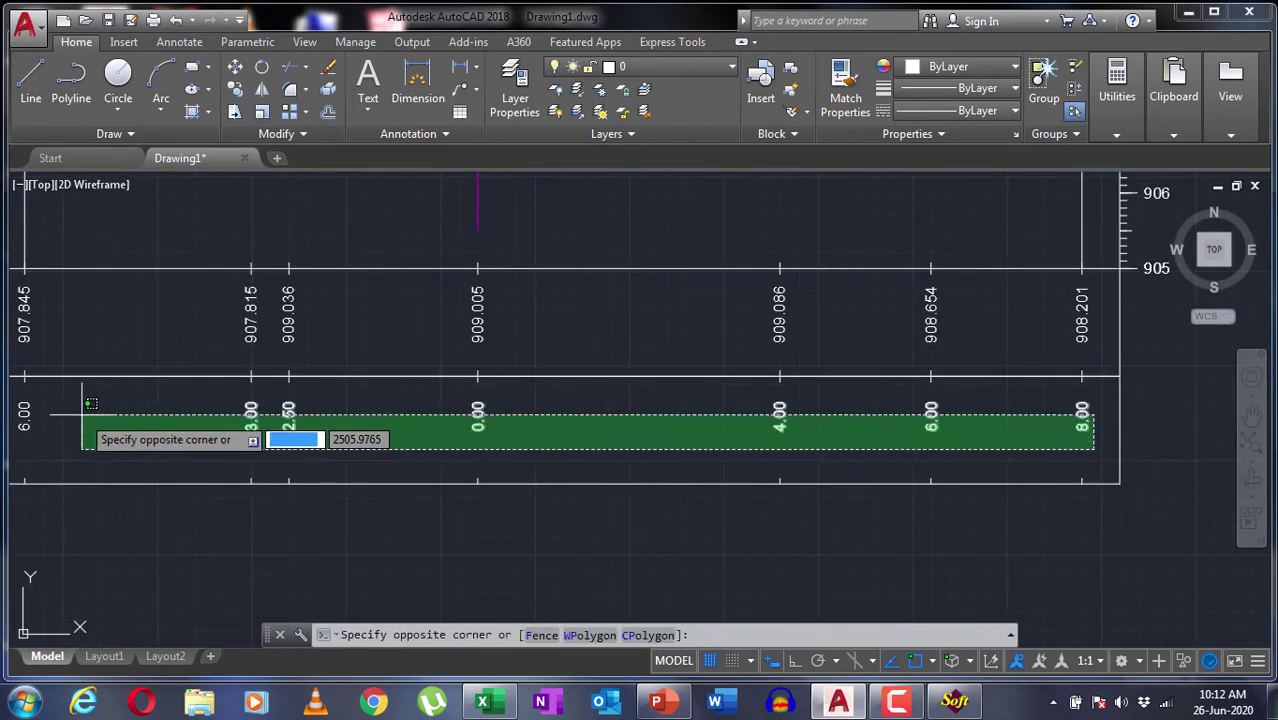
{"action": "left_click", "coordinate": [23, 420]}
{"action": "scroll", "coordinate": [260, 480], "scroll_direction": "down", "scroll_amount": 5}
{"action": "scroll", "coordinate": [262, 472], "scroll_direction": "up", "scroll_amount": 7}
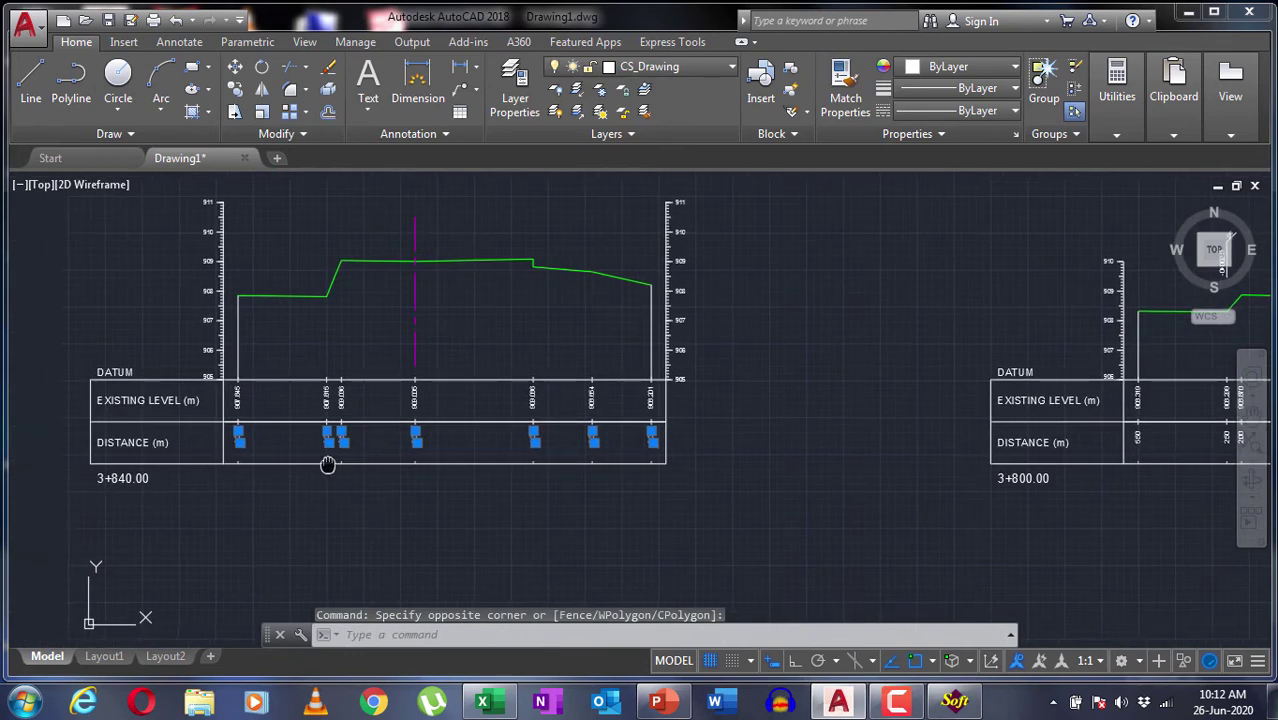
{"action": "scroll", "coordinate": [351, 443], "scroll_direction": "down", "scroll_amount": 2}
{"action": "scroll", "coordinate": [352, 445], "scroll_direction": "down", "scroll_amount": 2}
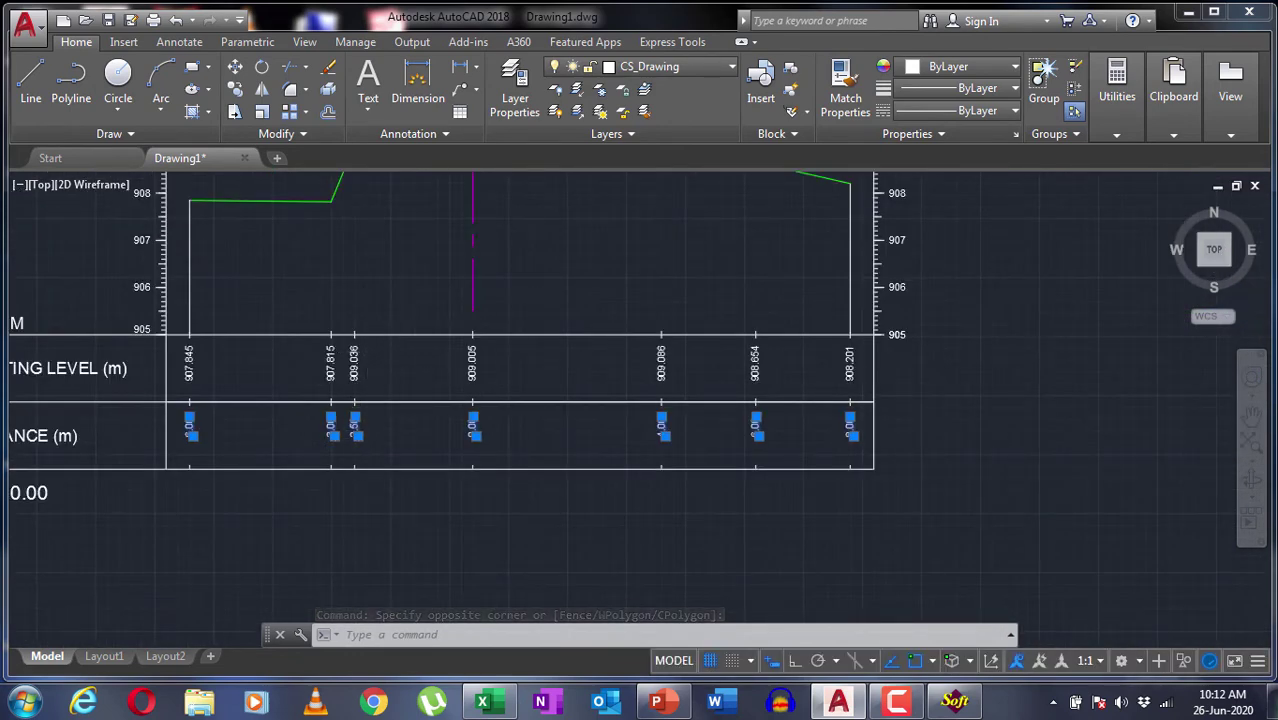
{"action": "scroll", "coordinate": [370, 352], "scroll_direction": "down", "scroll_amount": 6}
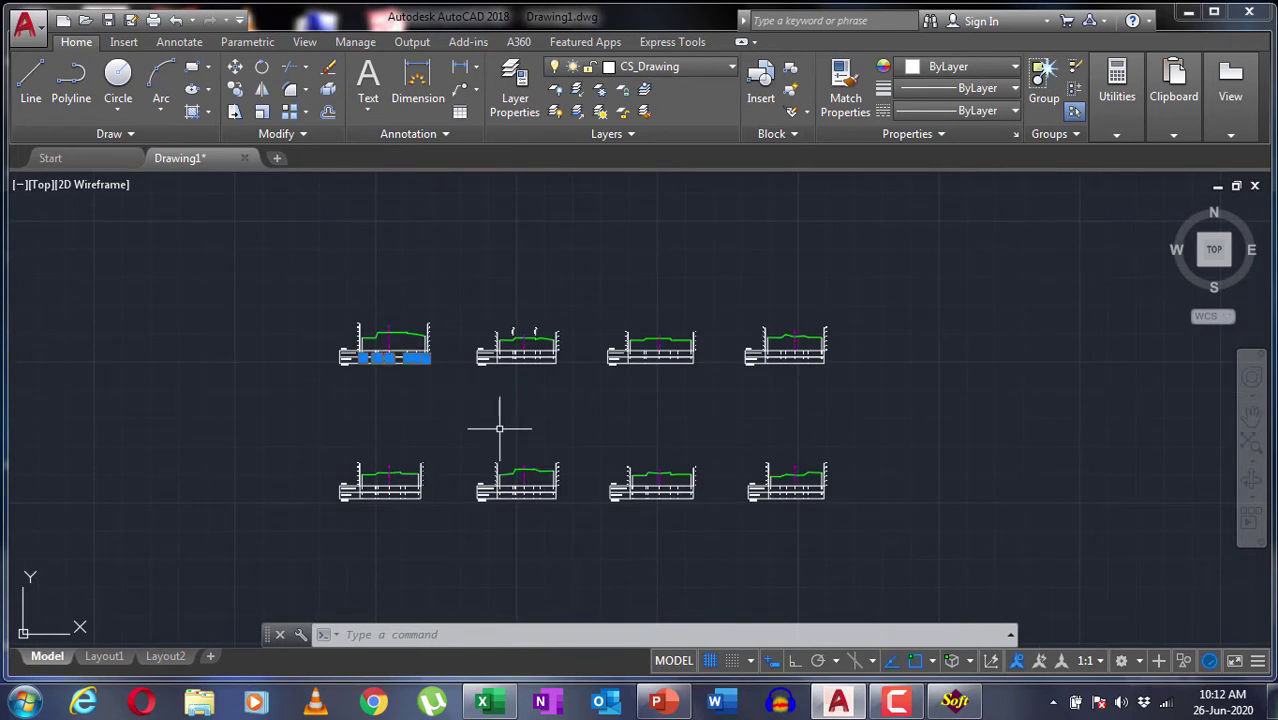
{"action": "key", "text": "Escape"}
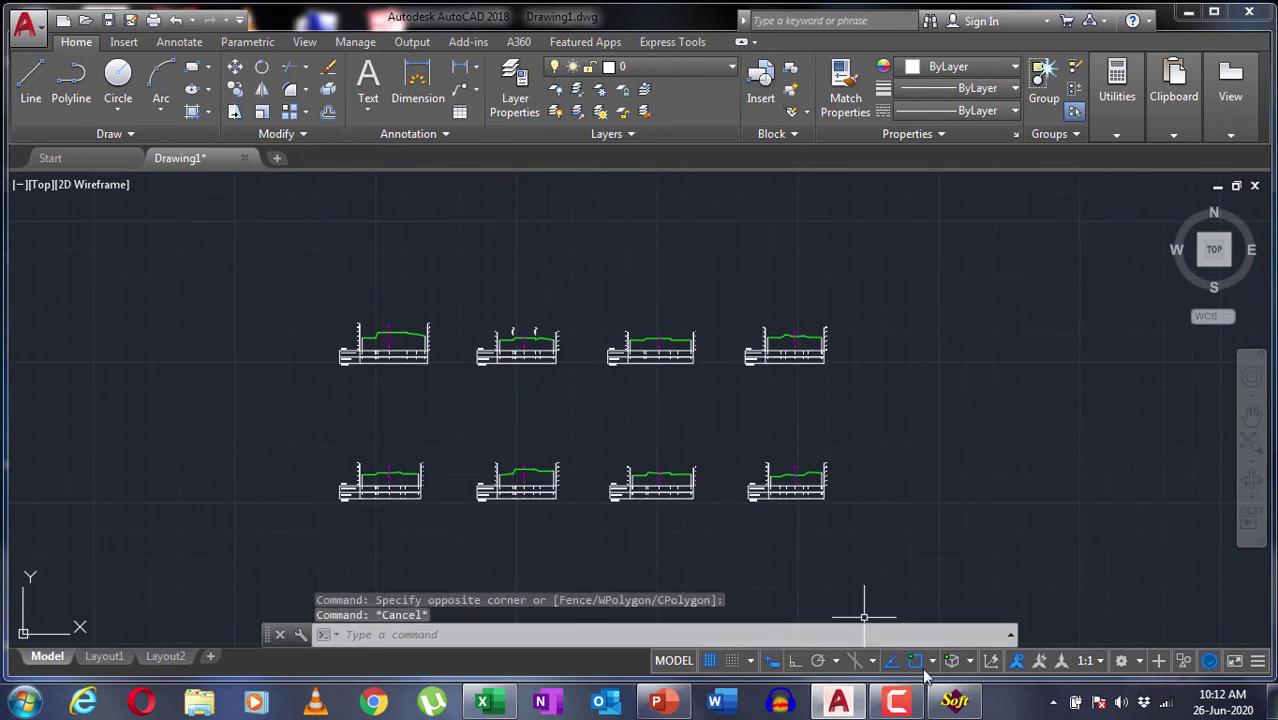
Step: Switch to the Drawing Cross-Section window and set the chainages to be written at a 2 m interval
{"action": "left_click", "coordinate": [956, 703]}
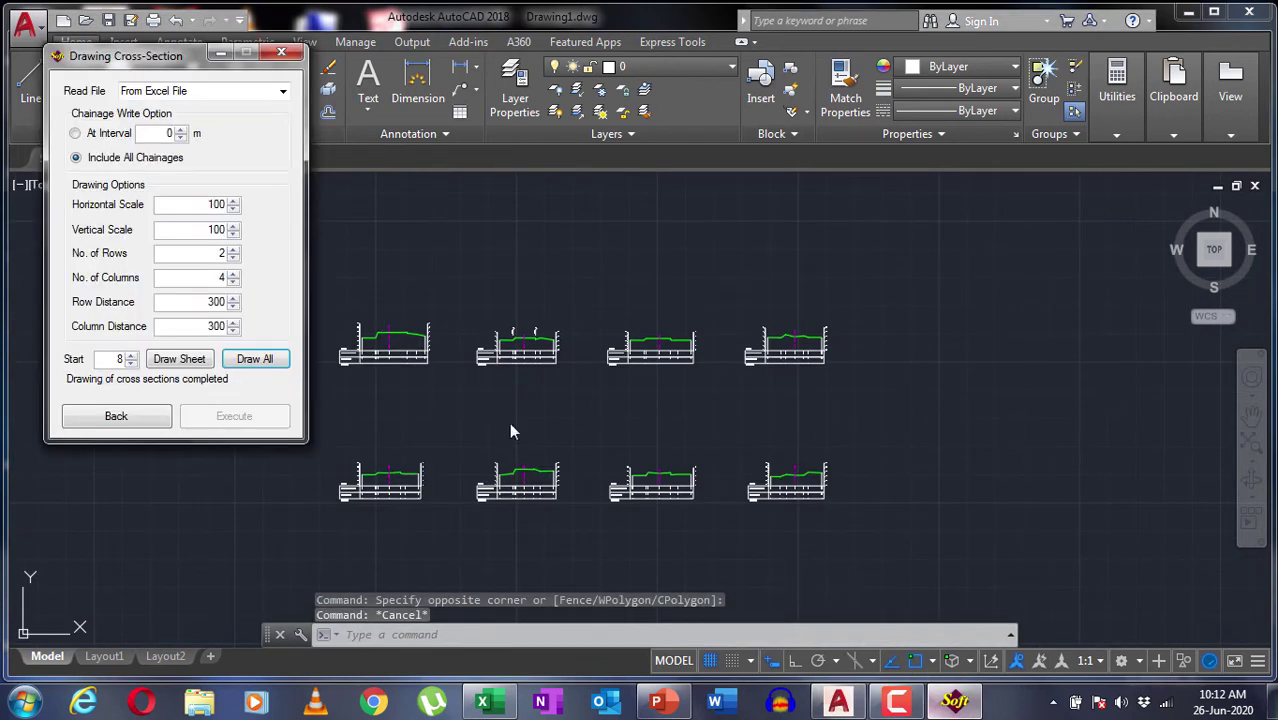
{"action": "left_click", "coordinate": [92, 135]}
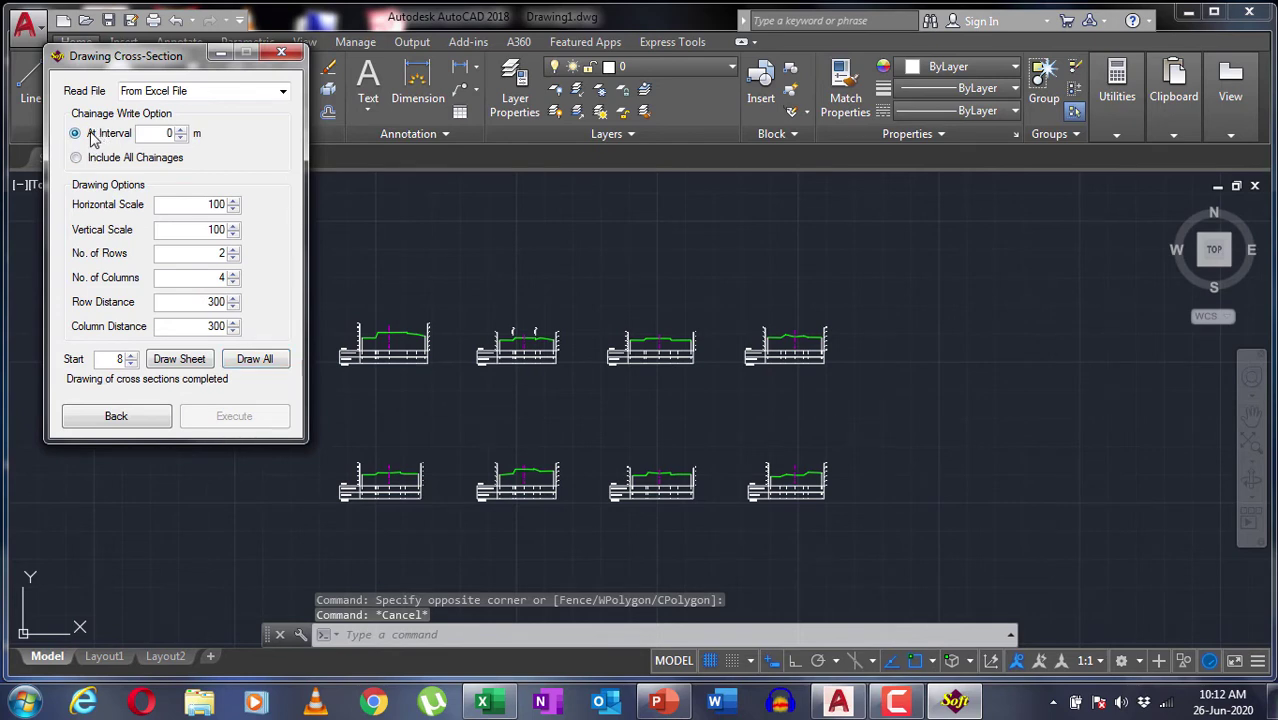
{"action": "double_click", "coordinate": [166, 135]}
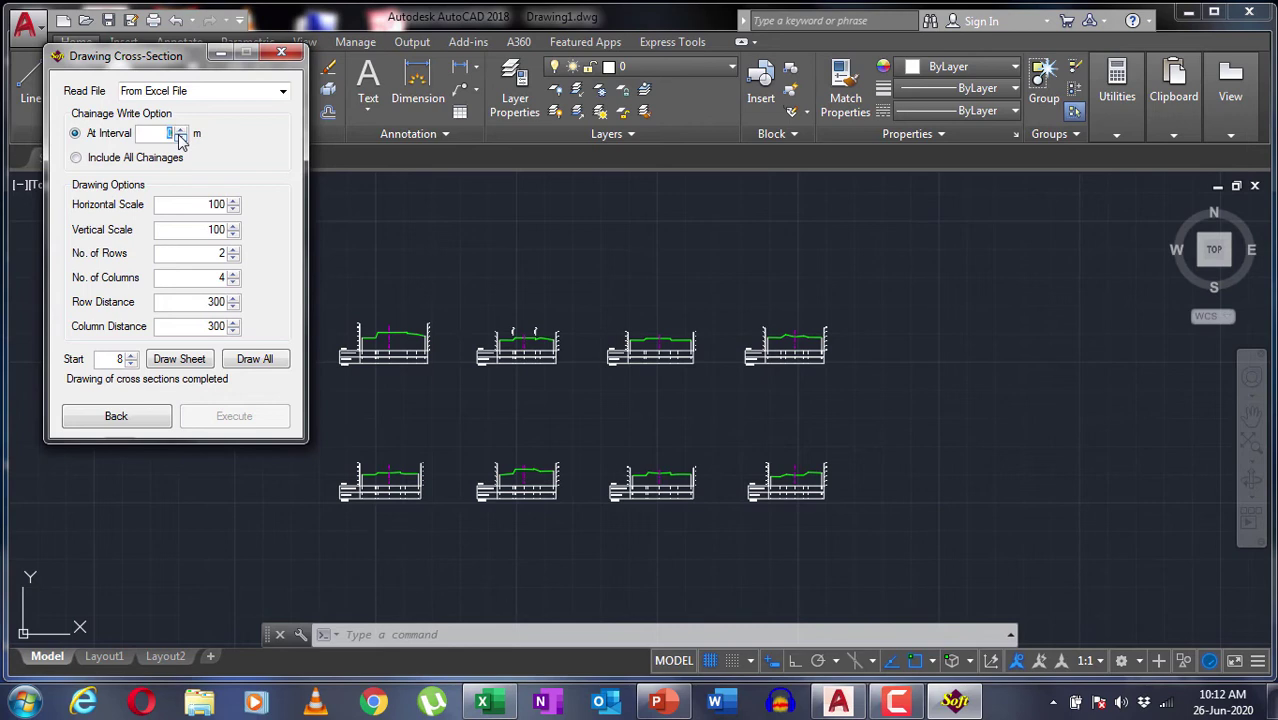
{"action": "type", "text": "2"}
Step: Draw all cross sections again in AutoCAD, placing their origin in the empty space to the right of the existing set
{"action": "left_click", "coordinate": [255, 359]}
{"action": "scroll", "coordinate": [747, 365], "scroll_direction": "down", "scroll_amount": 5}
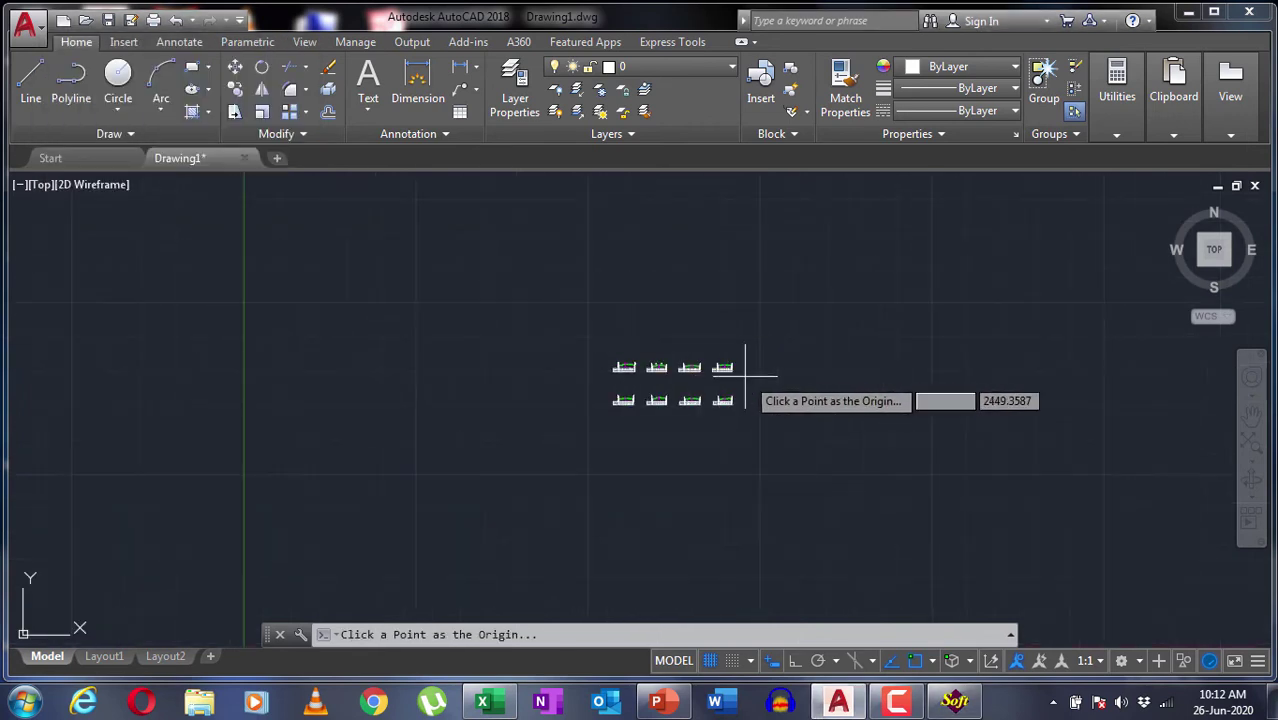
{"action": "middle_click_drag", "start_coordinate": [747, 365], "coordinate": [296, 362]}
{"action": "left_click", "coordinate": [434, 363]}
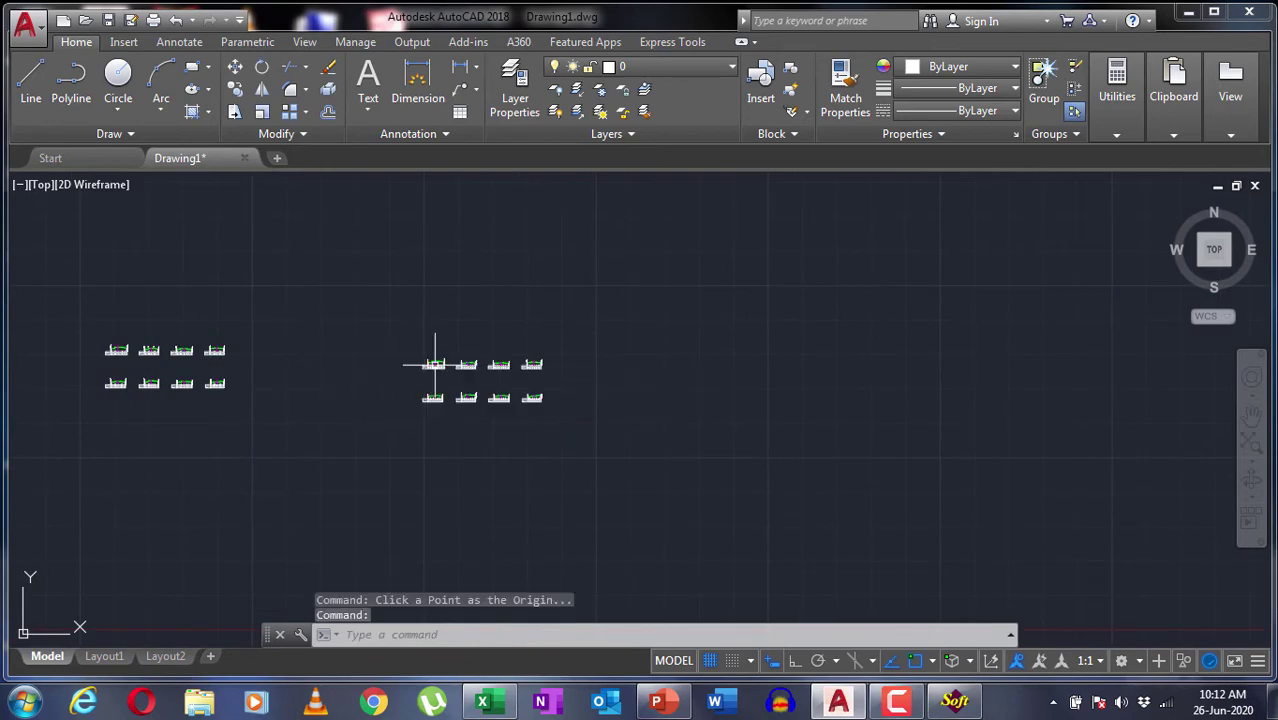
Step: Examine the spacing of the distance values tabulated under section 3+840 in the second set of cross sections
{"action": "scroll", "coordinate": [423, 386], "scroll_direction": "up", "scroll_amount": 10}
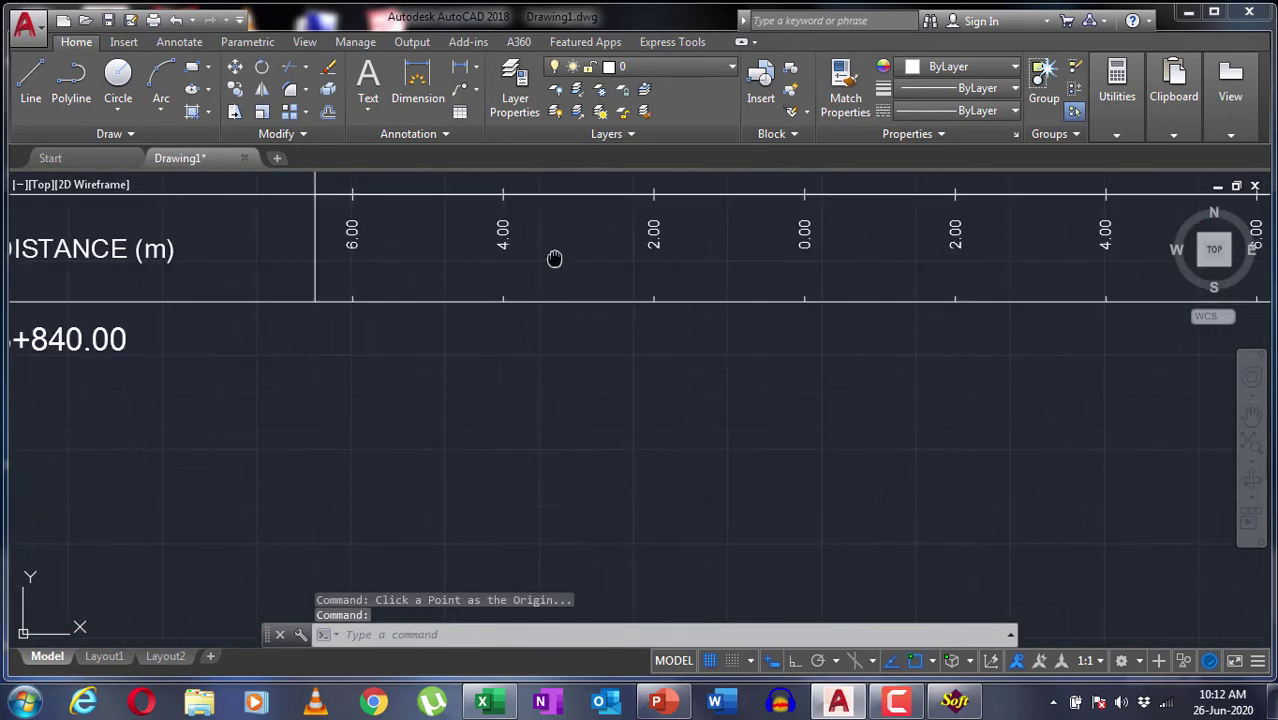
{"action": "middle_click_drag", "start_coordinate": [551, 257], "coordinate": [466, 309]}
{"action": "scroll", "coordinate": [665, 294], "scroll_direction": "down", "scroll_amount": 5}
{"action": "scroll", "coordinate": [662, 294], "scroll_direction": "up", "scroll_amount": 5}
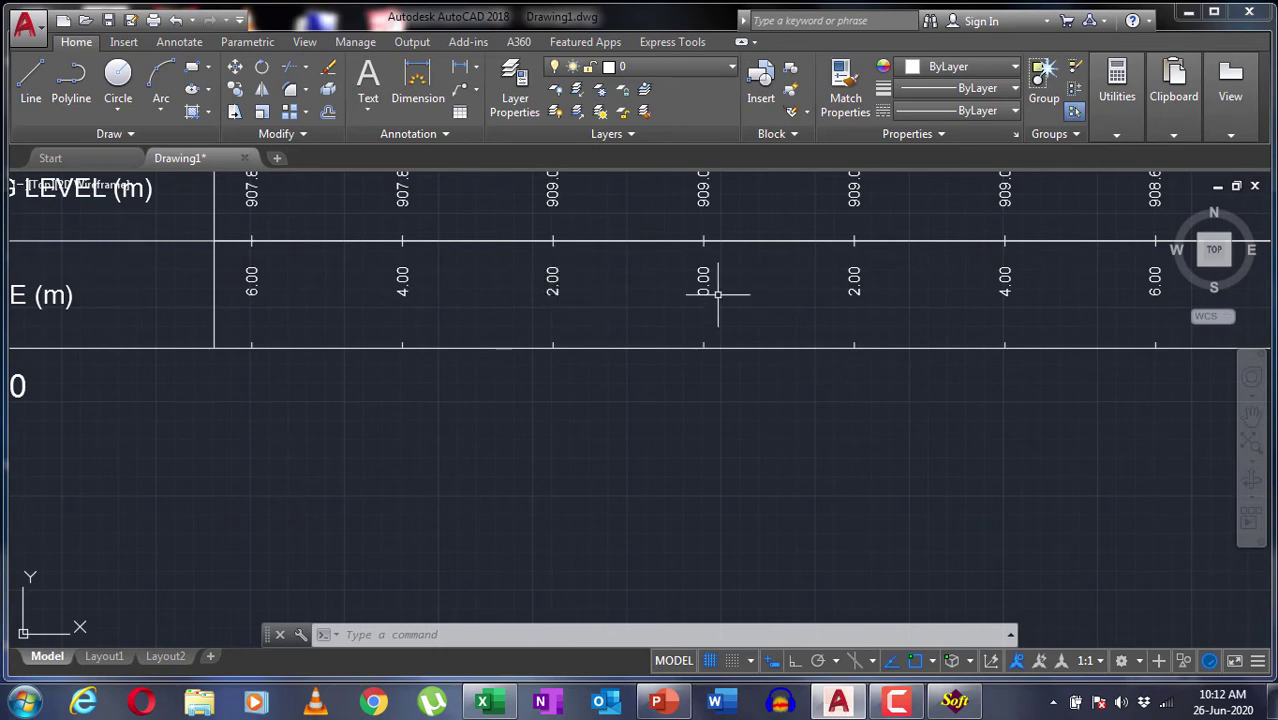
{"action": "scroll", "coordinate": [499, 343], "scroll_direction": "down", "scroll_amount": 8}
{"action": "scroll", "coordinate": [542, 348], "scroll_direction": "up", "scroll_amount": 3}
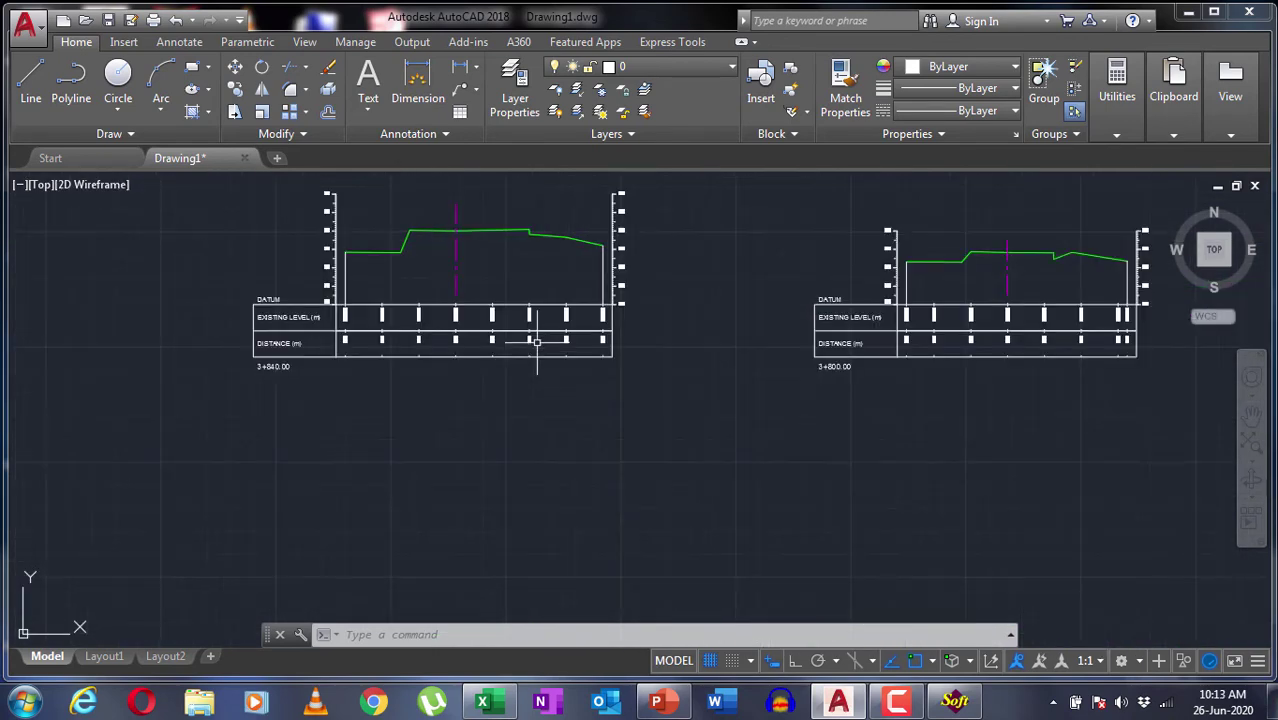
{"action": "scroll", "coordinate": [586, 344], "scroll_direction": "down", "scroll_amount": 6}
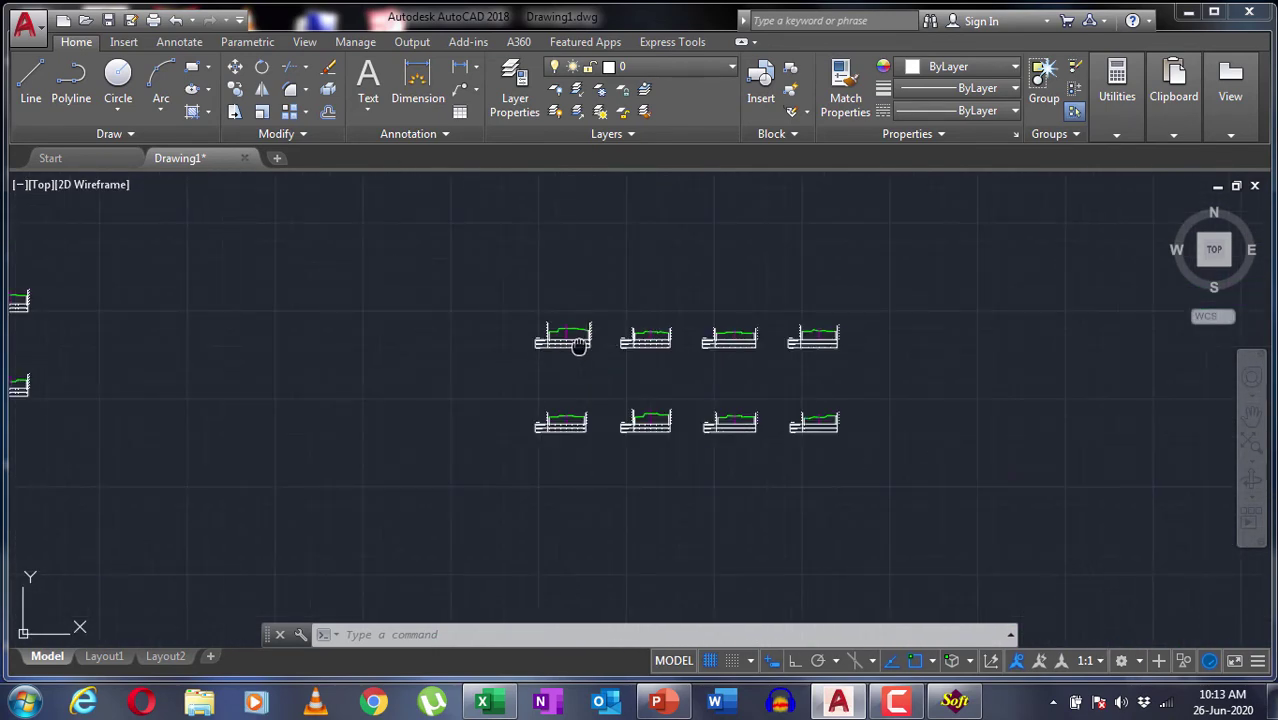
Step: Inspect the pc labels and their offsets above section 3+800 in the first set of cross sections
{"action": "middle_click_drag", "start_coordinate": [579, 340], "coordinate": [699, 308]}
{"action": "middle_click_drag", "start_coordinate": [417, 348], "coordinate": [665, 320]}
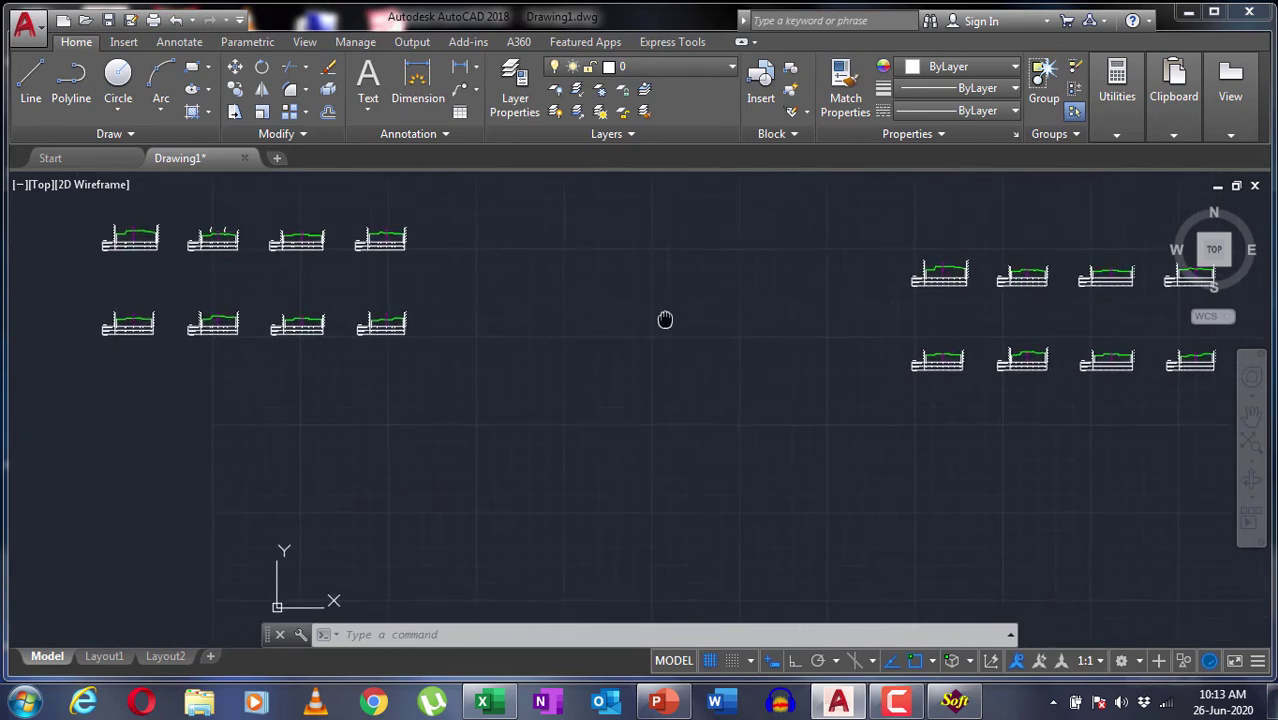
{"action": "middle_click_drag", "start_coordinate": [382, 271], "coordinate": [505, 305]}
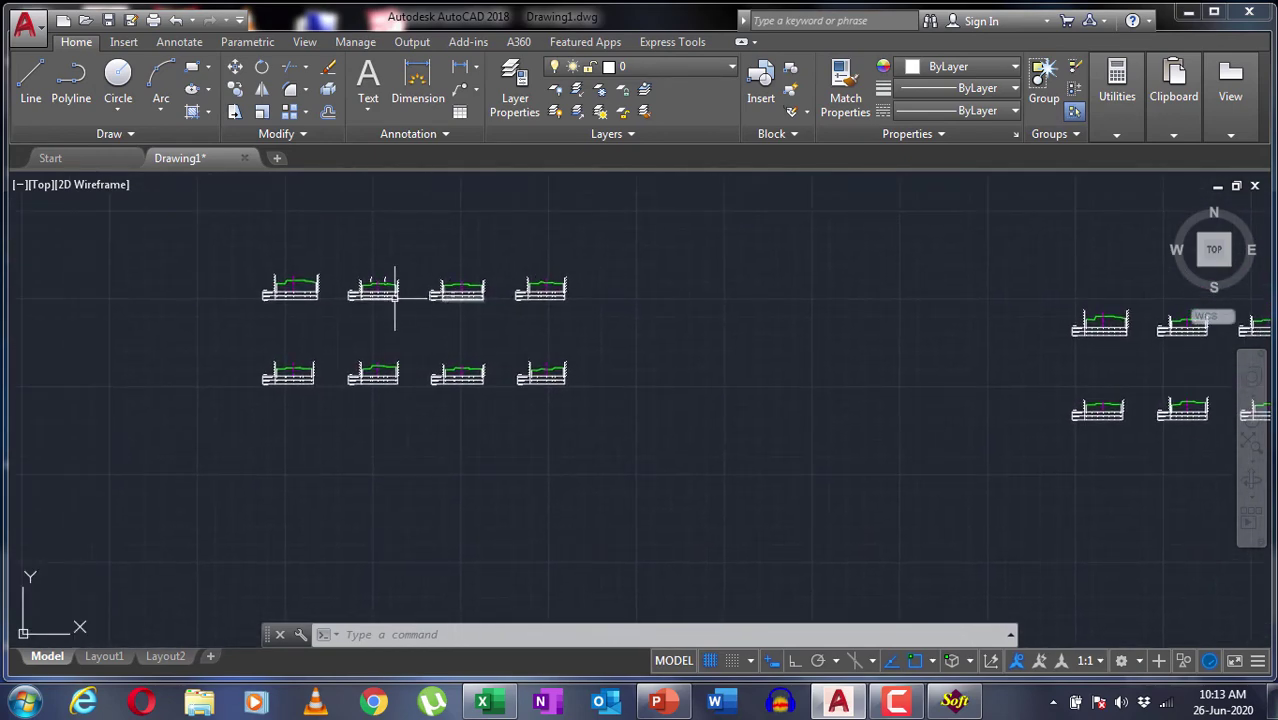
{"action": "scroll", "coordinate": [383, 288], "scroll_direction": "up", "scroll_amount": 8}
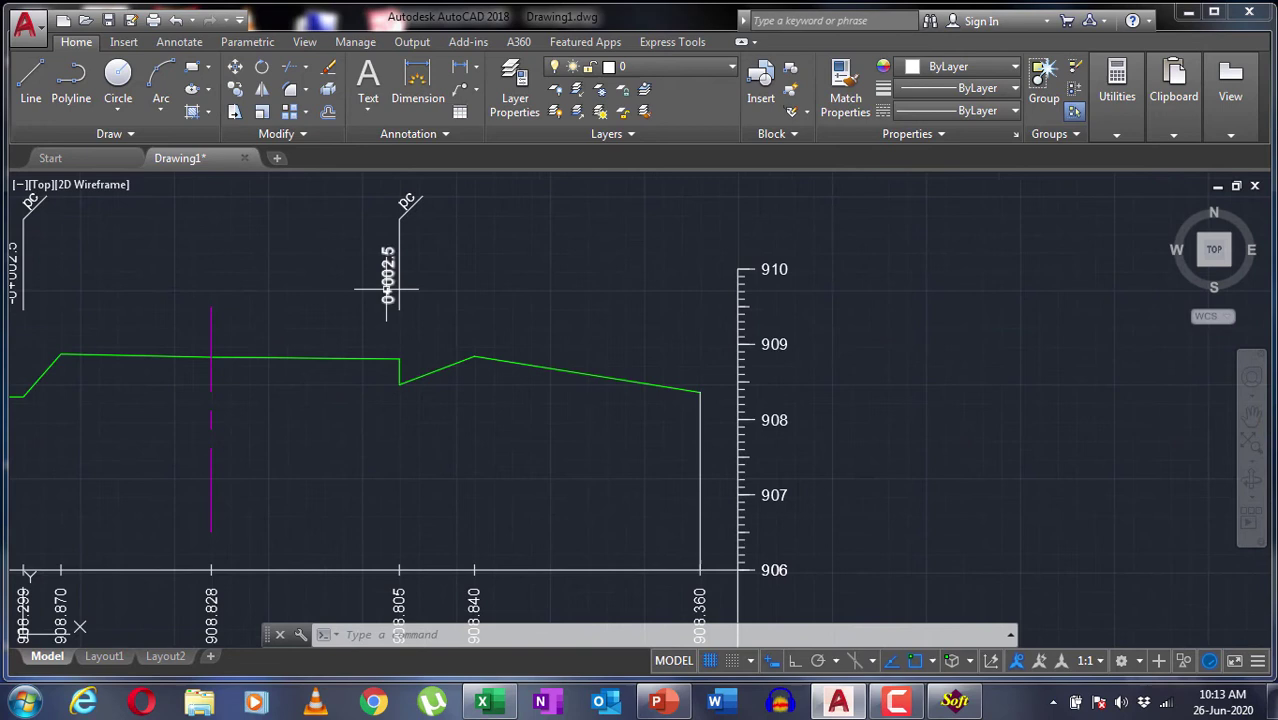
{"action": "middle_click_drag", "start_coordinate": [391, 277], "coordinate": [568, 328]}
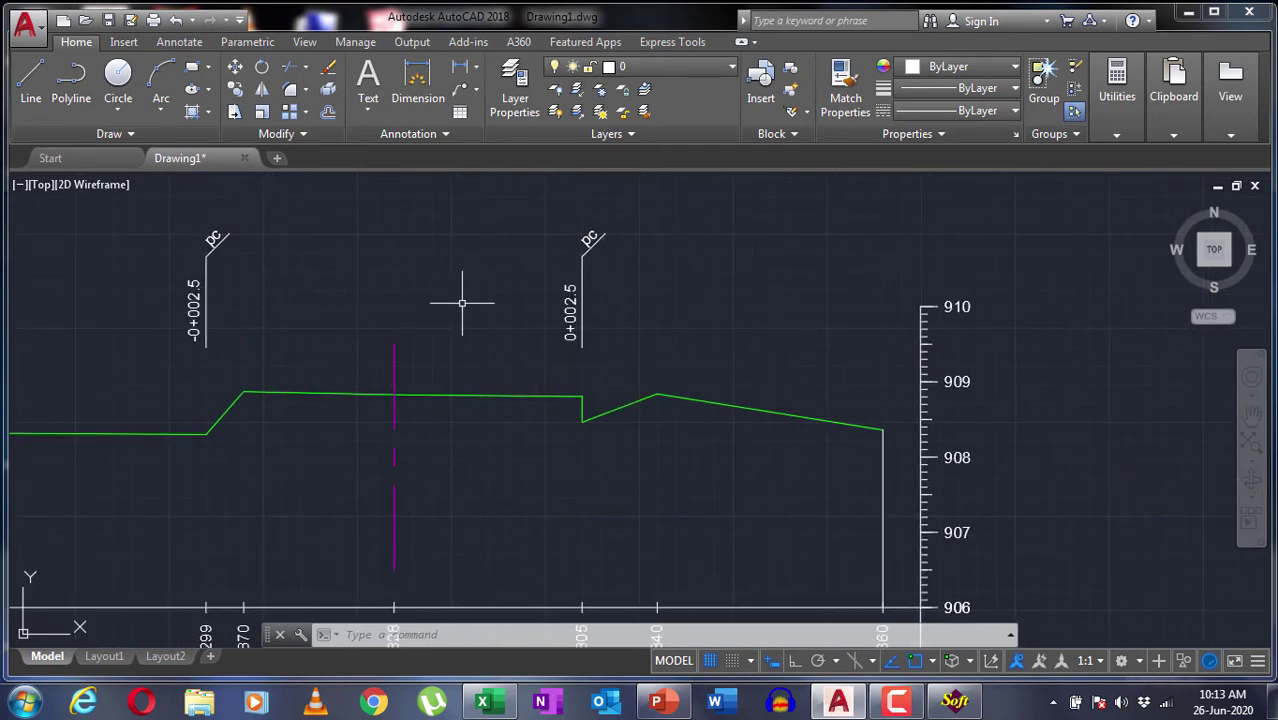
{"action": "scroll", "coordinate": [478, 358], "scroll_direction": "down", "scroll_amount": 2}
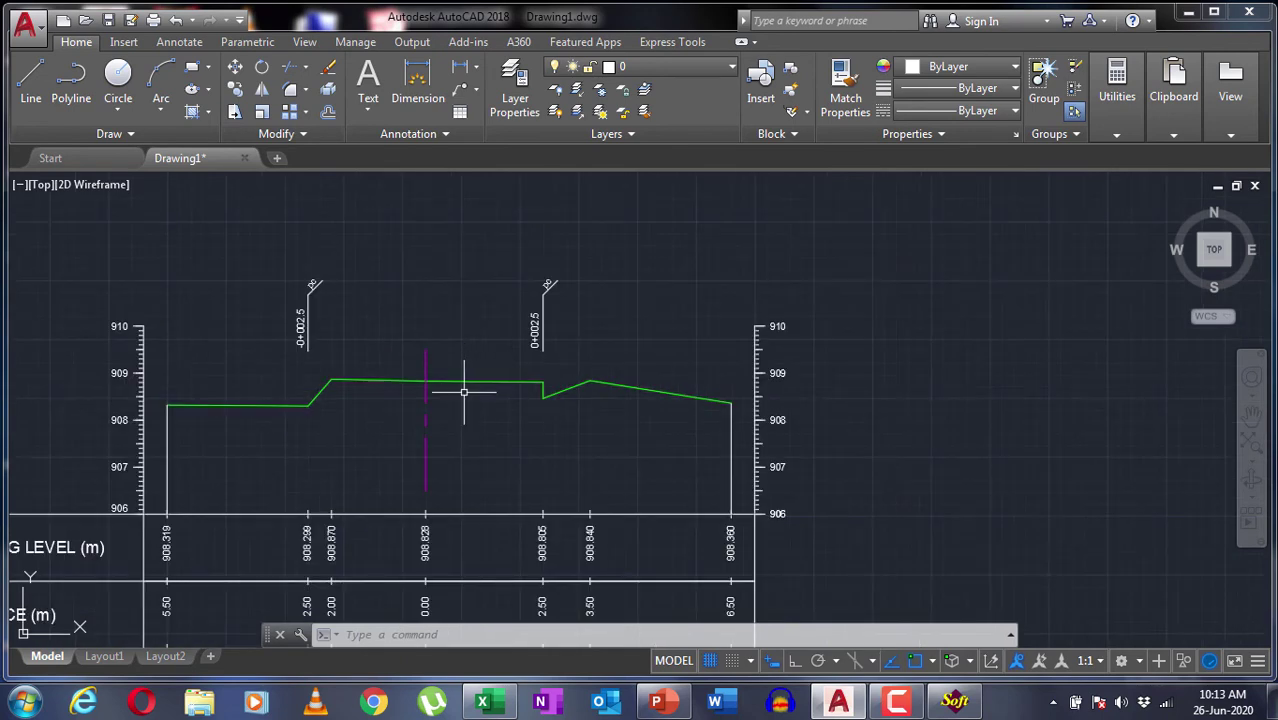
{"action": "scroll", "coordinate": [490, 353], "scroll_direction": "down", "scroll_amount": 2}
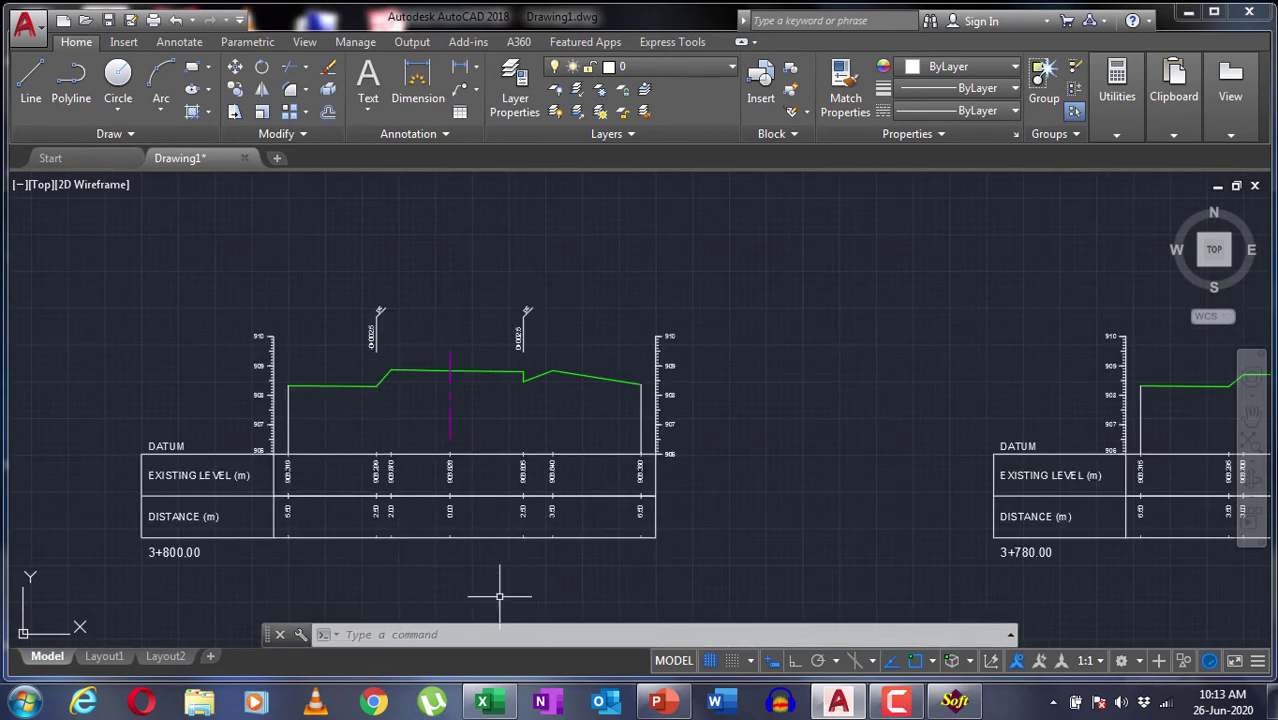
Step: Switch to the Excel cross-section sheet and check the pc remarks entered beside the chainage 3+800 elevations
{"action": "mouse_move", "coordinate": [485, 703]}
{"action": "left_click", "coordinate": [485, 665]}
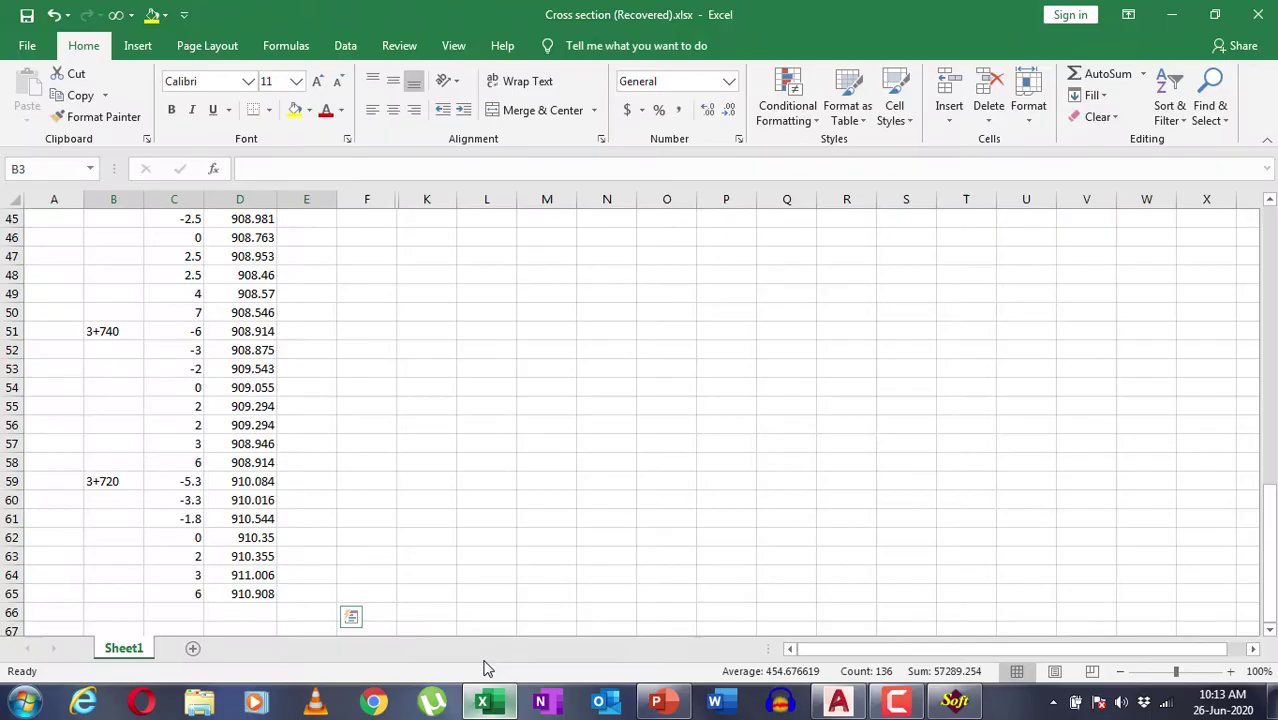
{"action": "left_click", "coordinate": [349, 436]}
{"action": "scroll", "coordinate": [349, 436], "scroll_direction": "up", "scroll_amount": 15}
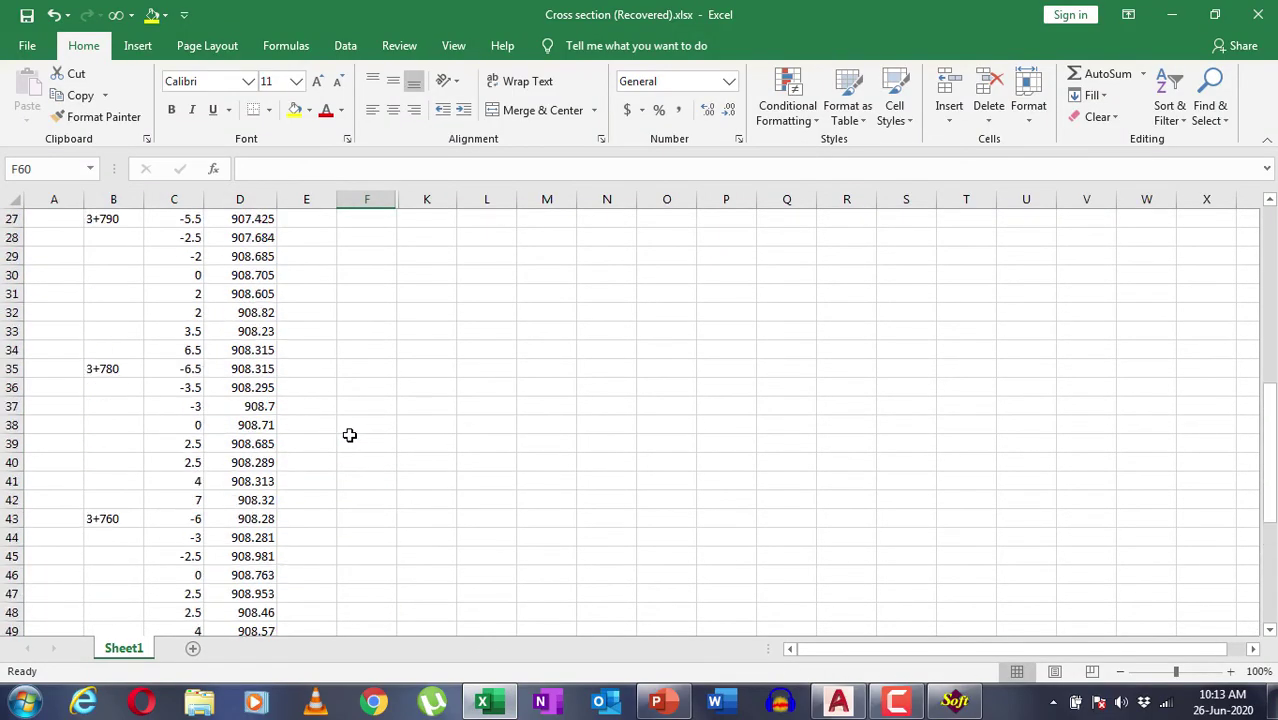
{"action": "scroll", "coordinate": [320, 478], "scroll_direction": "down", "scroll_amount": 1}
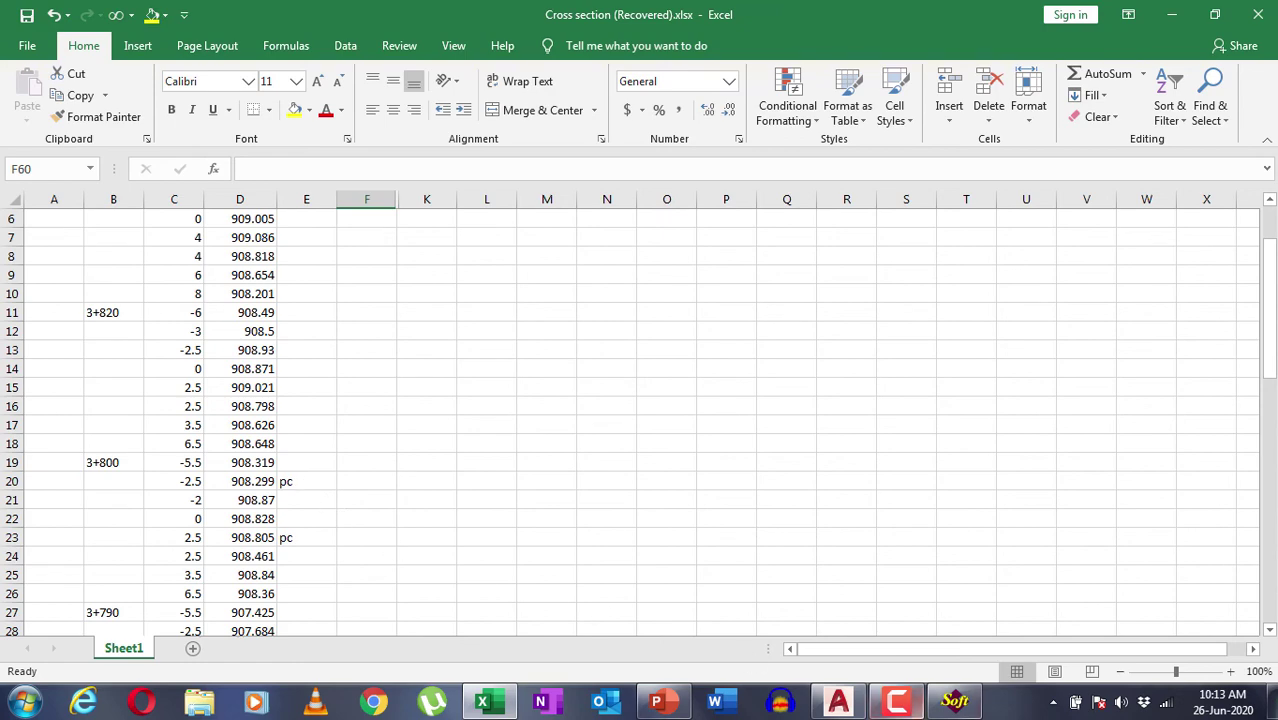
{"action": "mouse_move", "coordinate": [957, 706]}
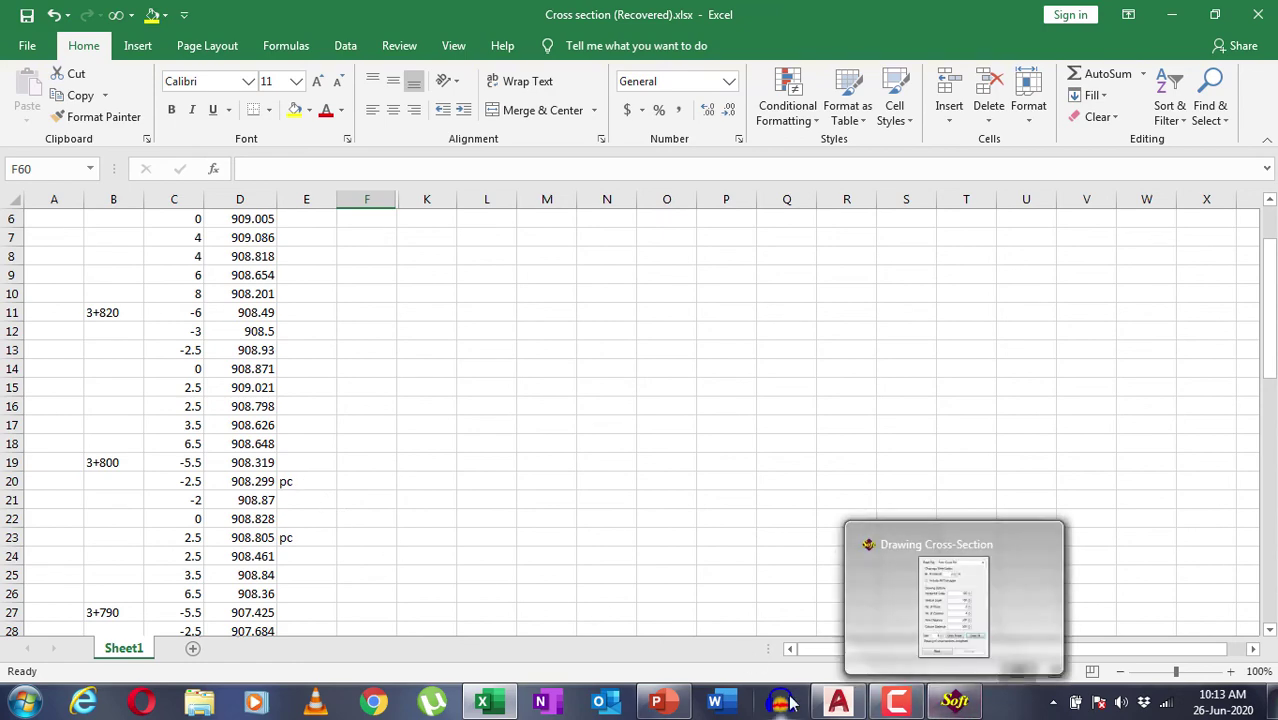
Step: Return to the AutoCAD drawing and review the whole first set of cross sections
{"action": "left_click", "coordinate": [838, 702]}
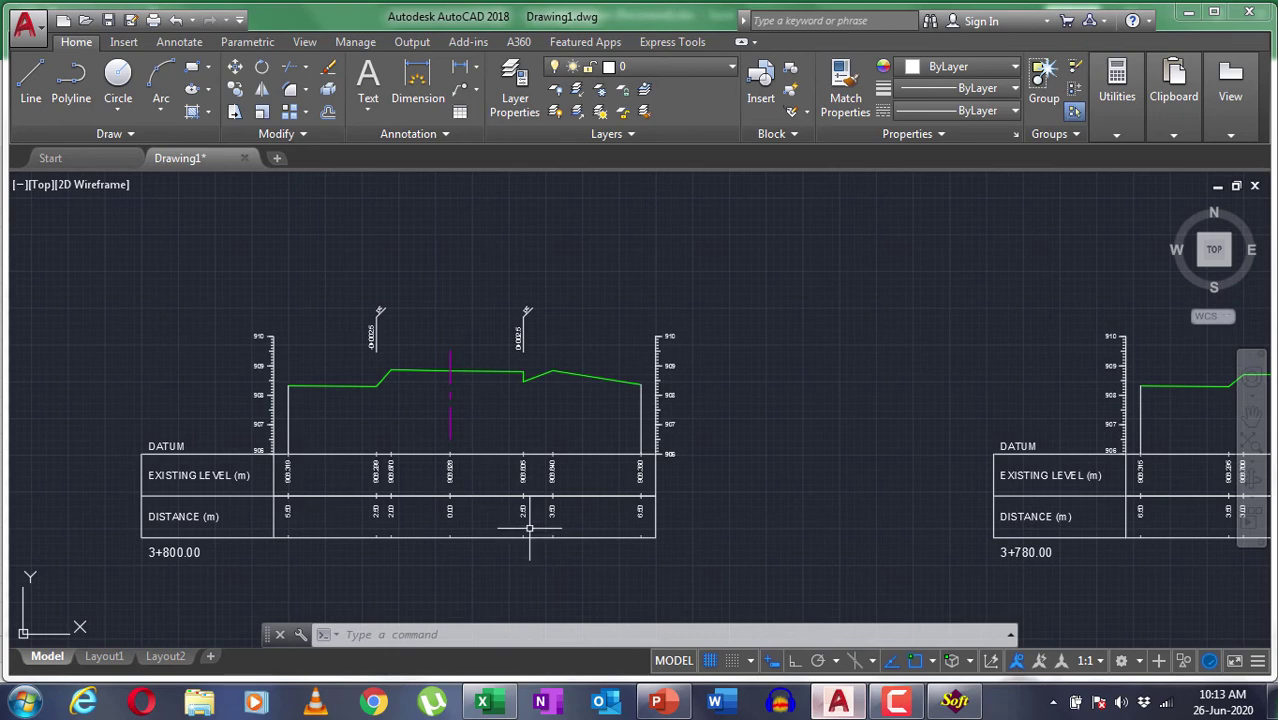
{"action": "scroll", "coordinate": [532, 536], "scroll_direction": "down", "scroll_amount": 8}
{"action": "middle_click_drag", "start_coordinate": [522, 510], "coordinate": [462, 362]}
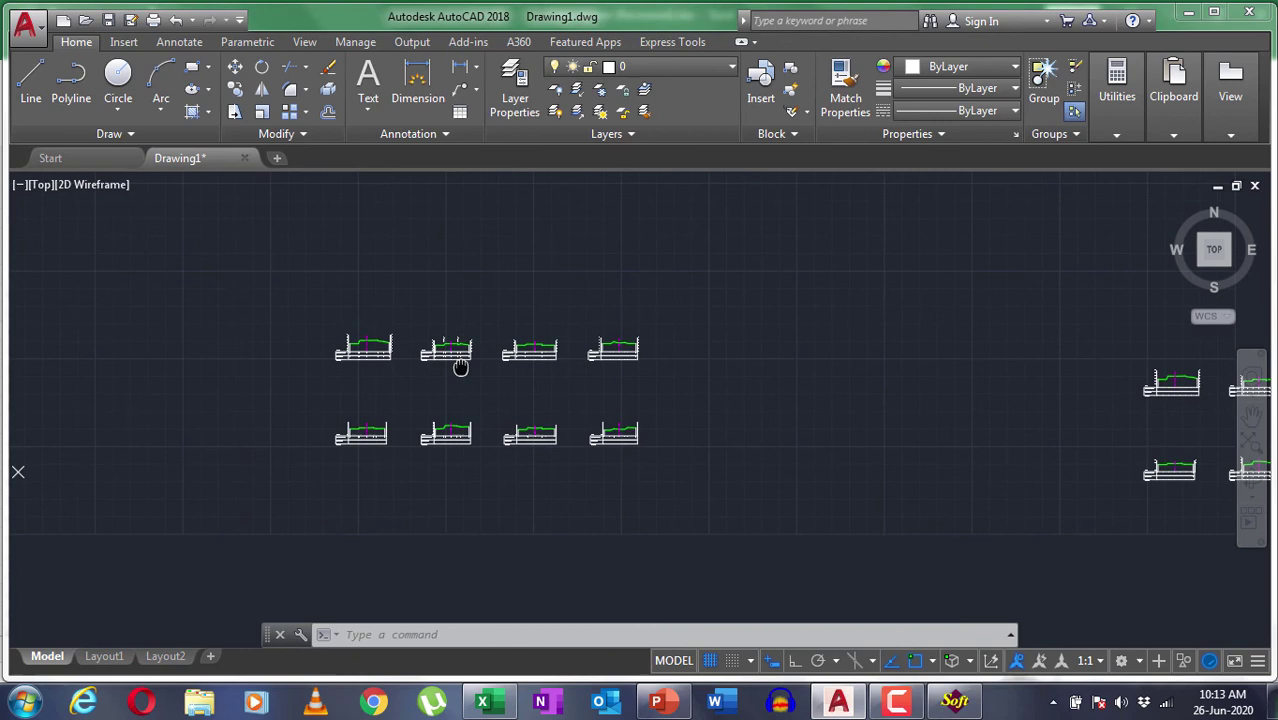